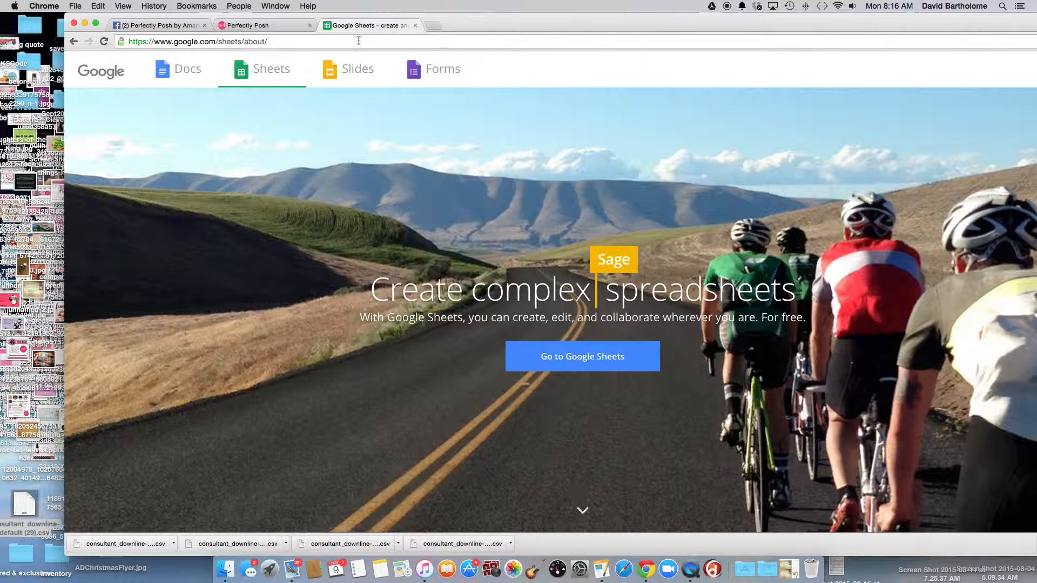
# Open the Downline Detail Report in the business section of the Perfectly Posh site
pyautogui.click(269, 25)
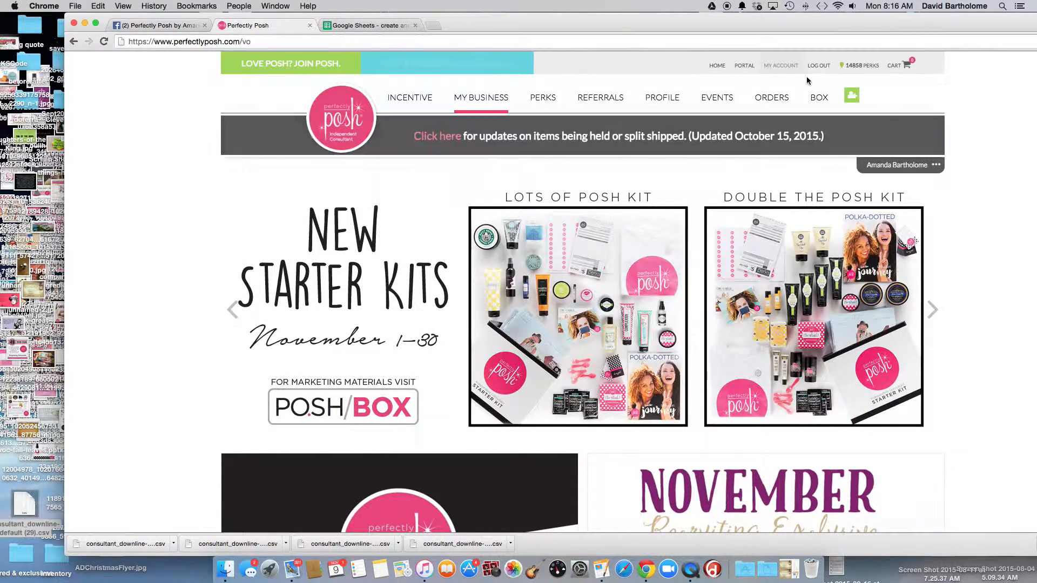
pyautogui.moveTo(486, 103)
pyautogui.click(472, 216)
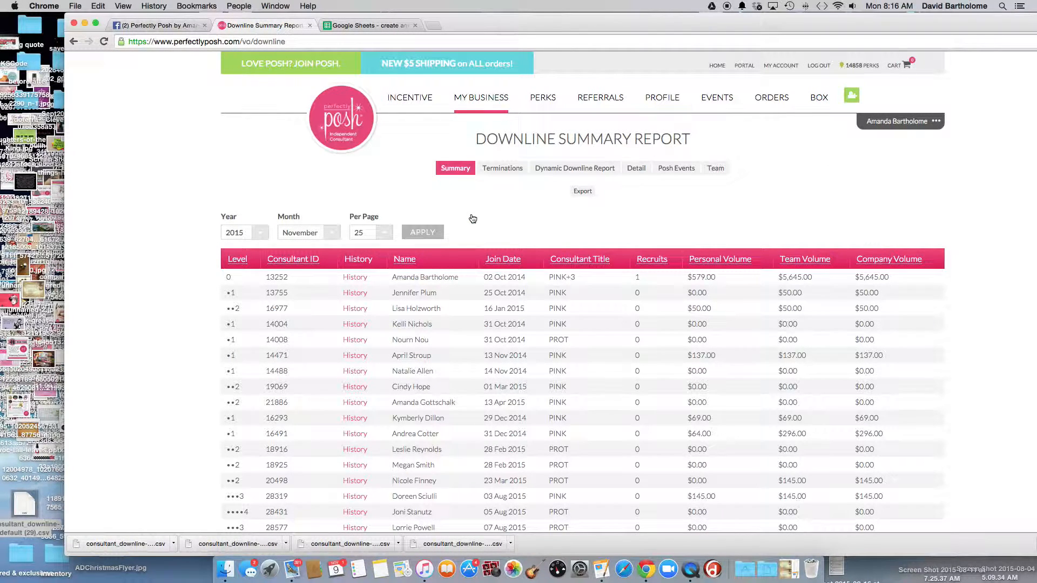
pyautogui.click(629, 173)
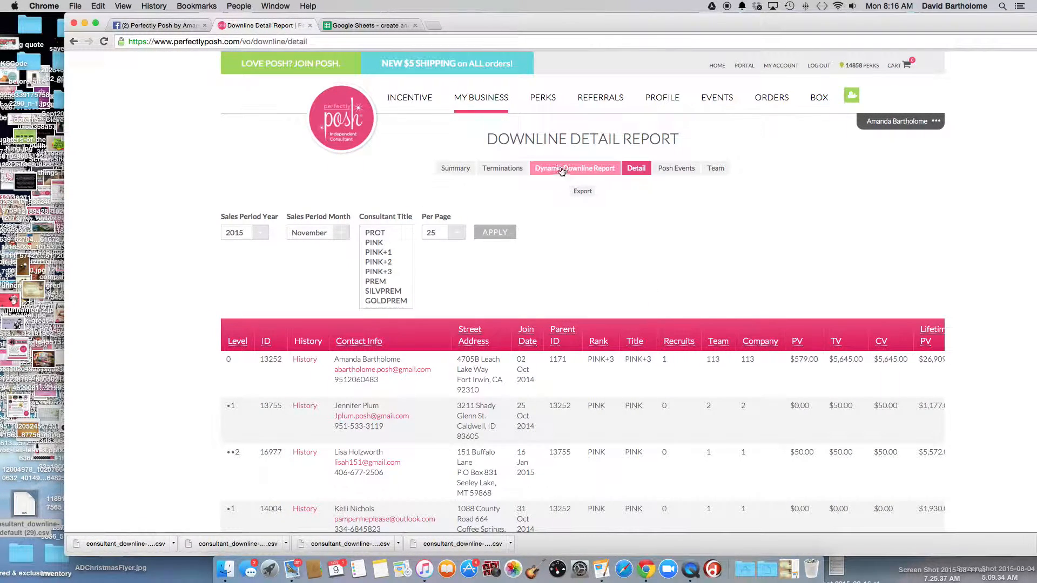
# Filter the detail report to October 2015 and export it
pyautogui.click(297, 235)
pyautogui.click(304, 227)
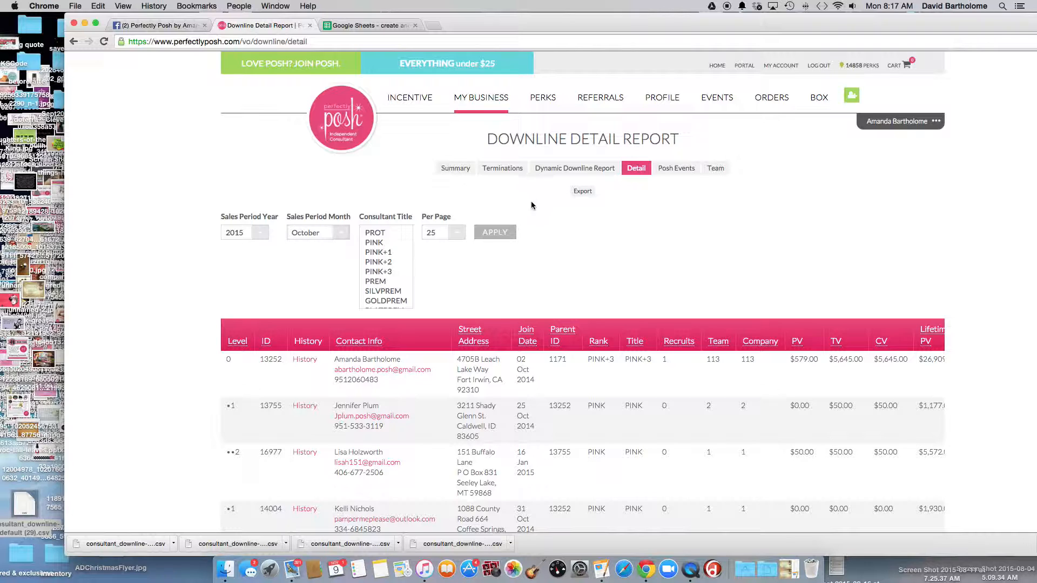
pyautogui.click(485, 235)
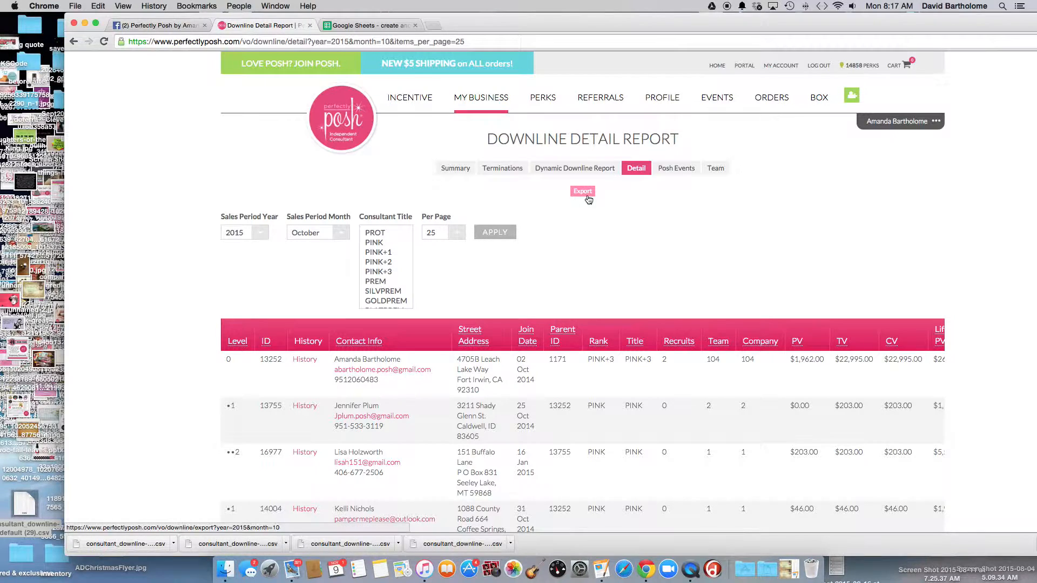
pyautogui.click(582, 191)
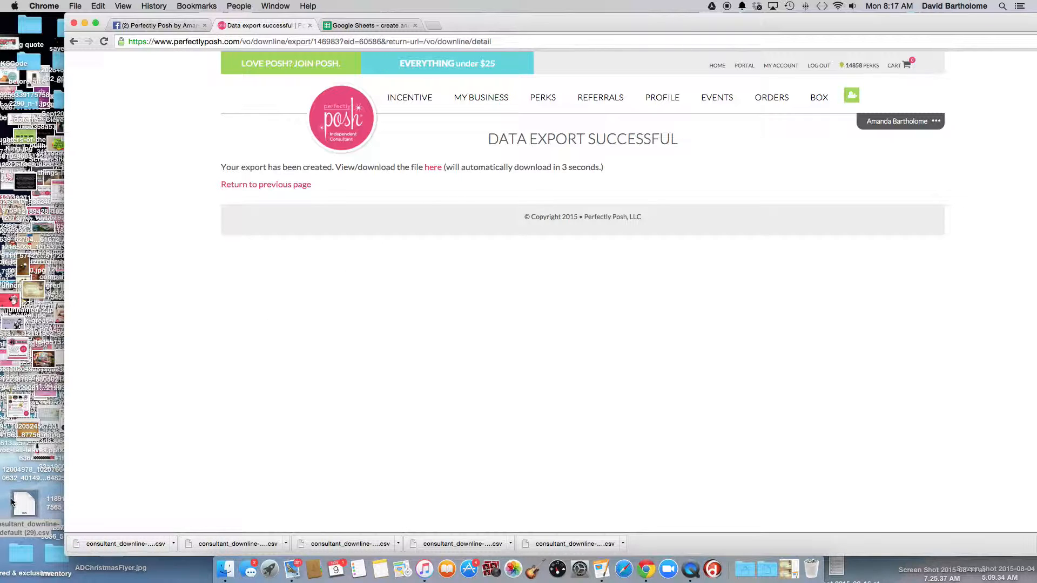
# Trash the old consultant_downline-default (29) file on the desktop and put the newly downloaded export there
pyautogui.moveTo(15, 505); pyautogui.dragTo(816, 575)
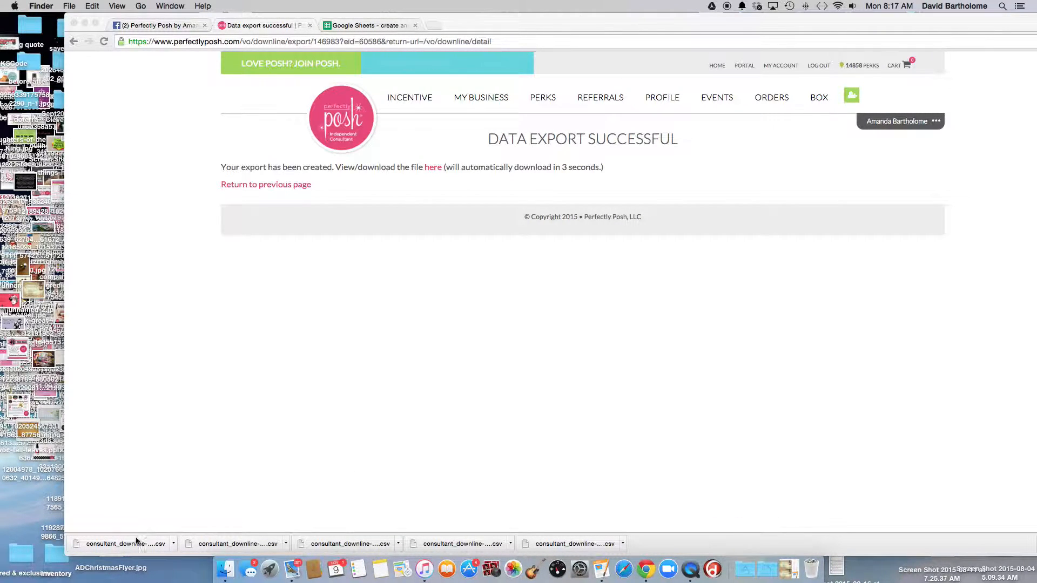
pyautogui.moveTo(132, 544); pyautogui.dragTo(56, 512)
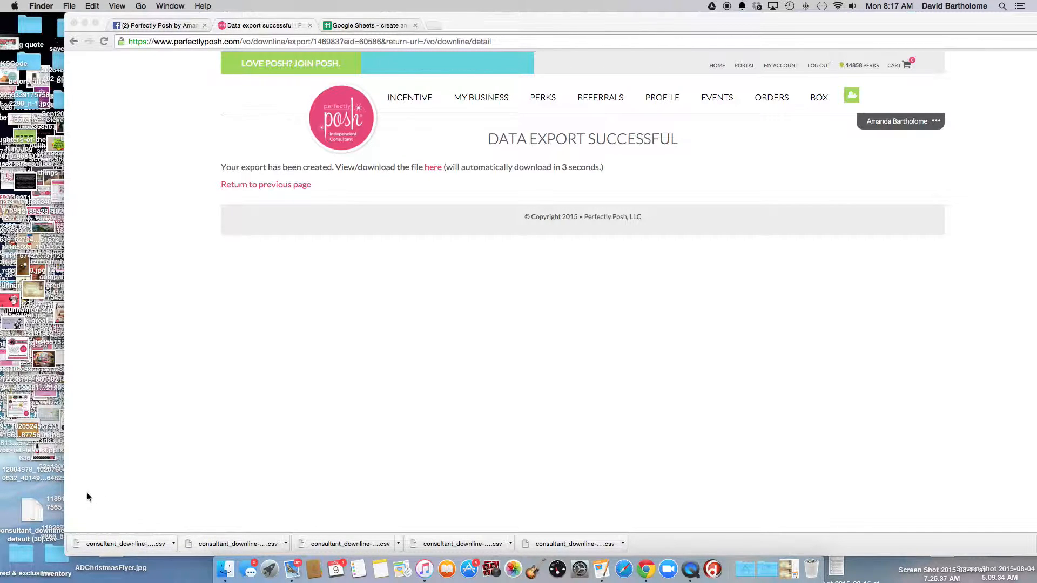
# Upload the consultant_downline-default (30) CSV file from the desktop to Google Sheets and open it as a spreadsheet
pyautogui.click(385, 27)
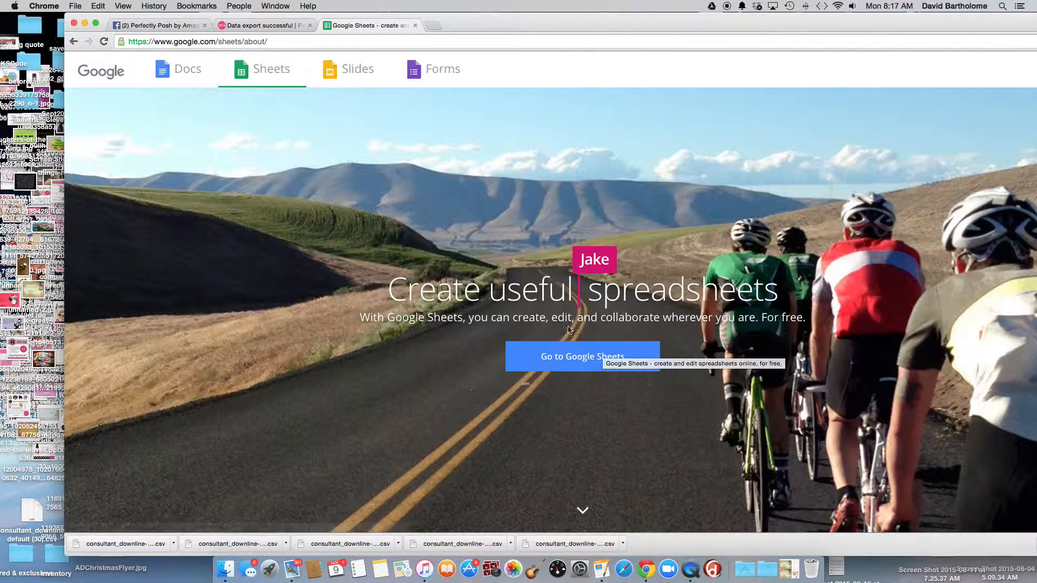
pyautogui.click(571, 357)
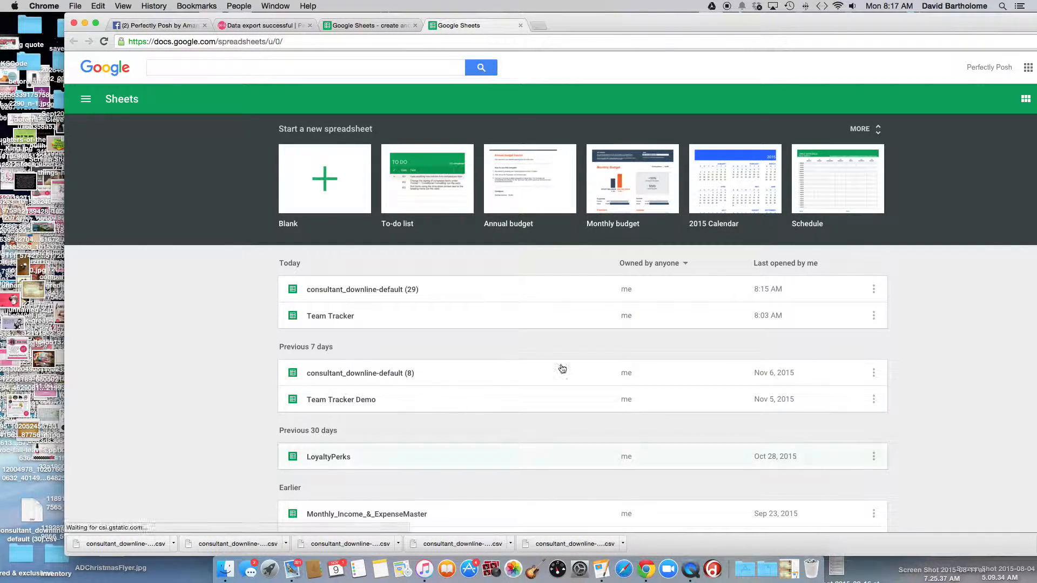
pyautogui.moveTo(972, 25); pyautogui.dragTo(924, 18)
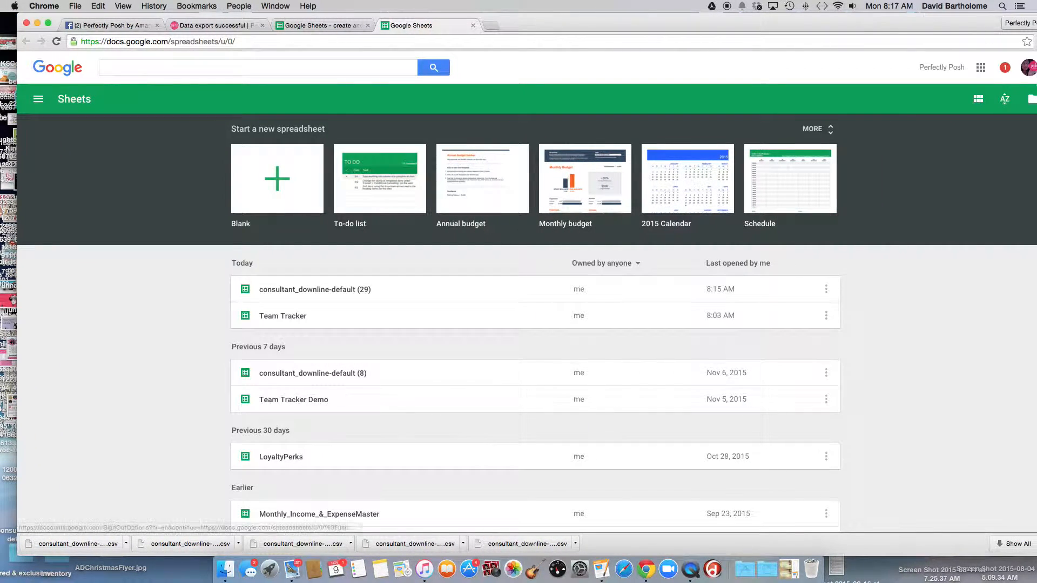
pyautogui.click(1030, 99)
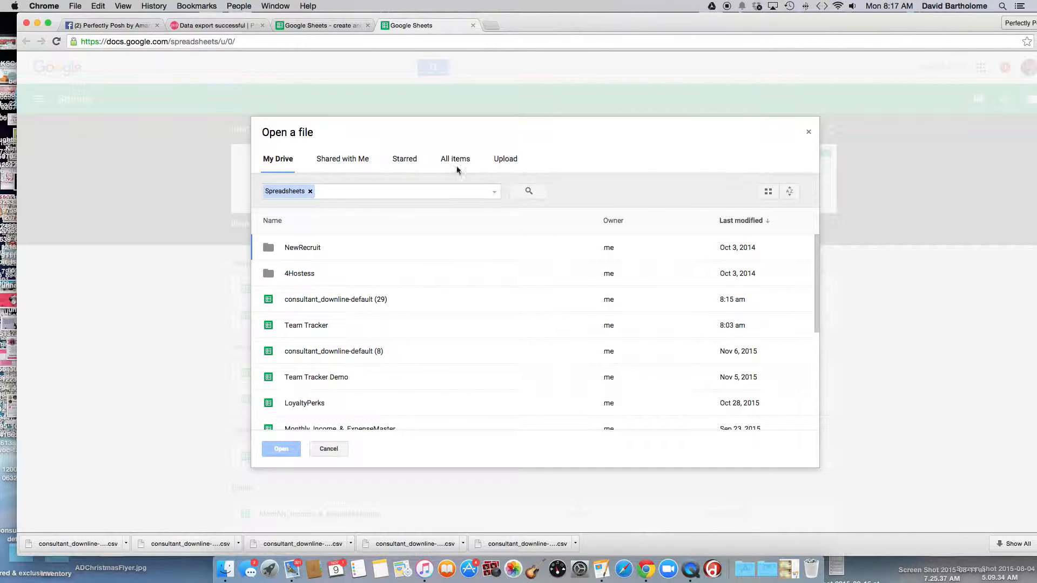
pyautogui.click(503, 162)
pyautogui.moveTo(572, 25); pyautogui.dragTo(600, 24)
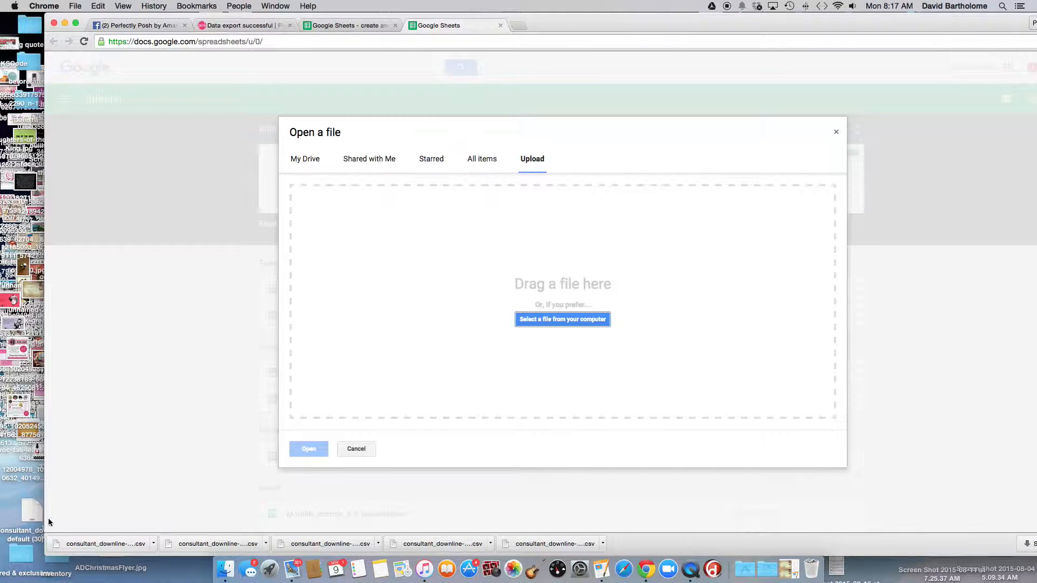
pyautogui.moveTo(30, 513); pyautogui.dragTo(527, 300)
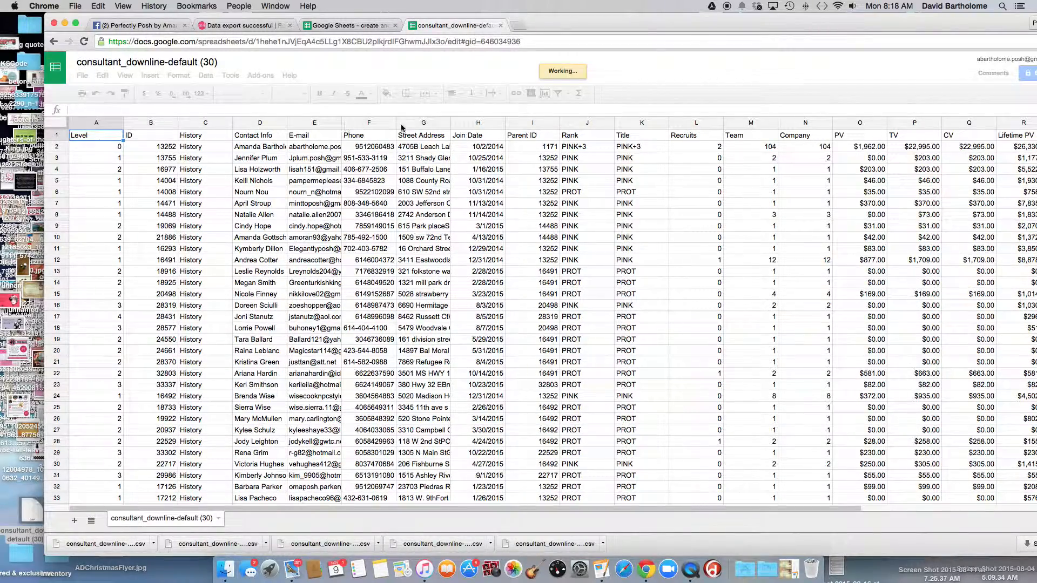
# Delete the E-mail, Phone and Street Address columns (E to G)
pyautogui.click(295, 122)
pyautogui.click(400, 123)
pyautogui.click(295, 123)
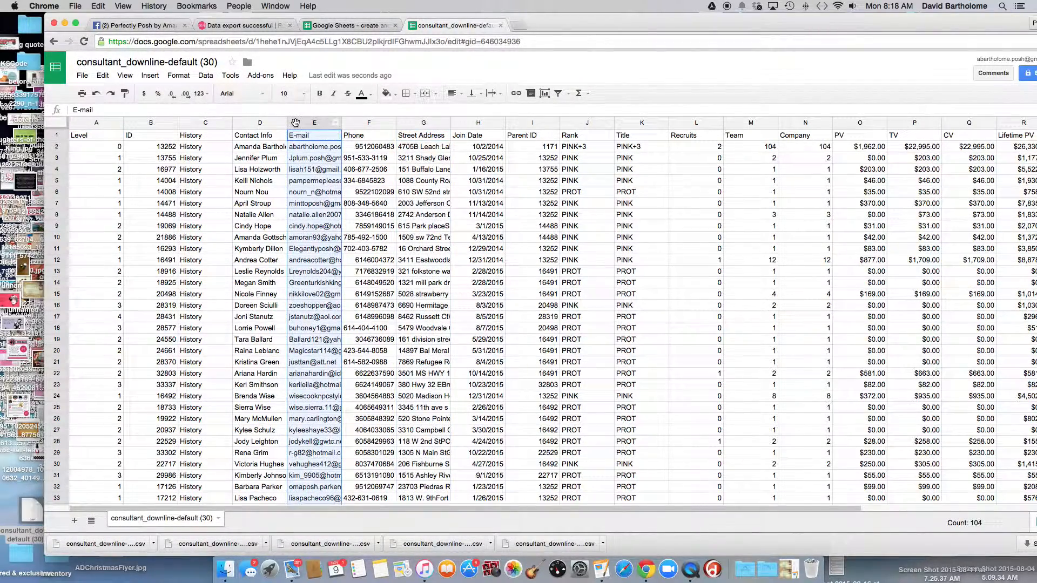
pyautogui.keyDown('shift'); pyautogui.click(411, 123); pyautogui.keyUp('shift')
pyautogui.rightClick(412, 127)
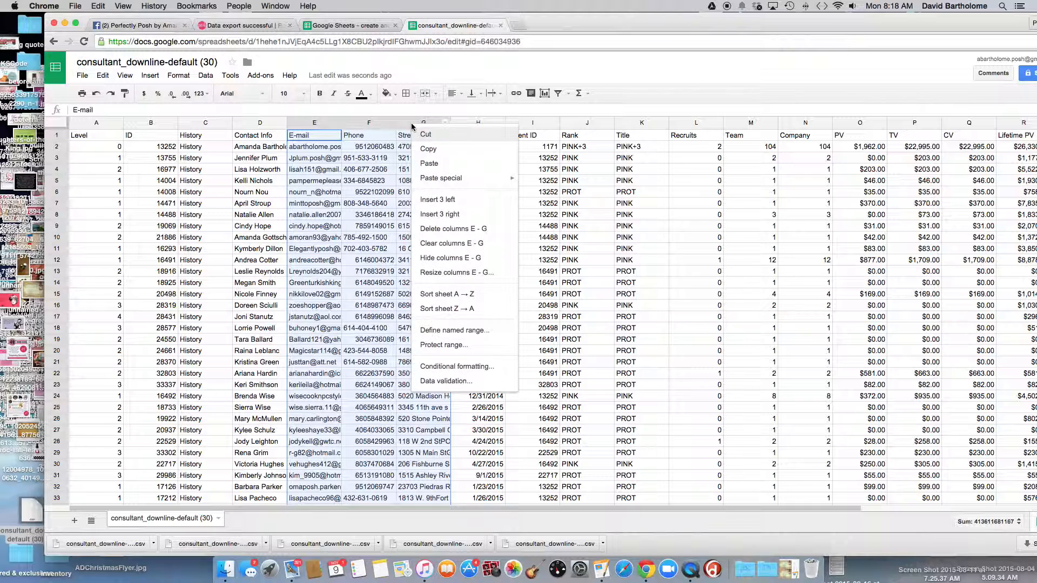
pyautogui.click(460, 236)
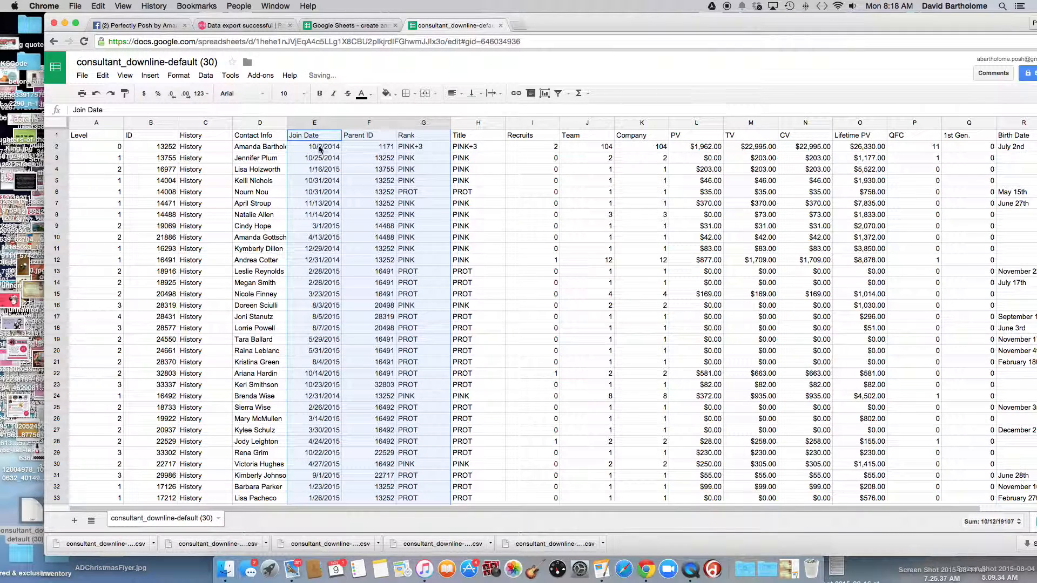
# Delete the History column and the consultant ID column
pyautogui.click(220, 124)
pyautogui.rightClick(222, 125)
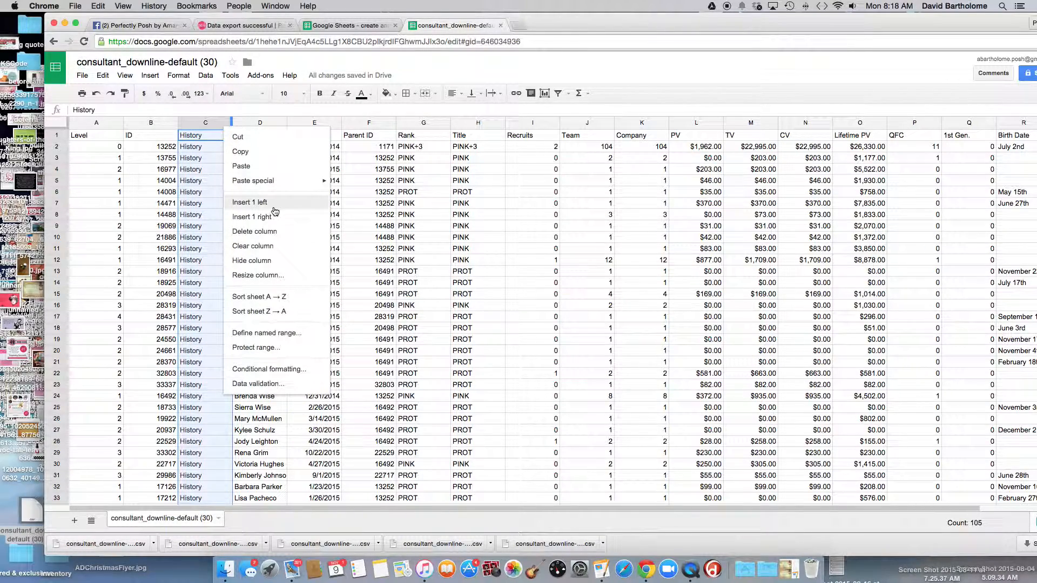
pyautogui.click(264, 231)
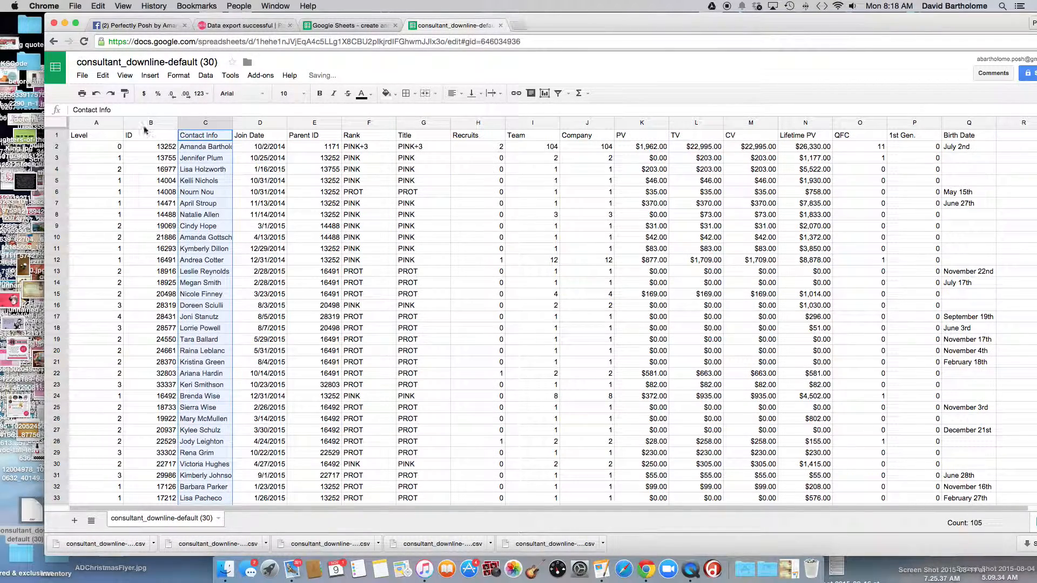
pyautogui.click(145, 126)
pyautogui.rightClick(146, 127)
pyautogui.click(206, 229)
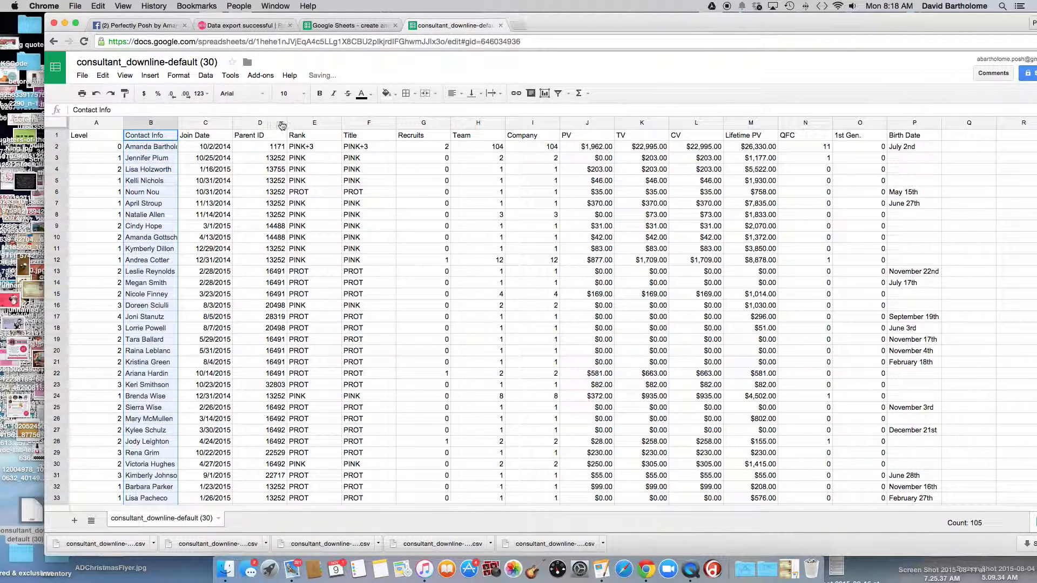
# Delete the Parent ID, Company and CV columns from the downline sheet
pyautogui.click(281, 125)
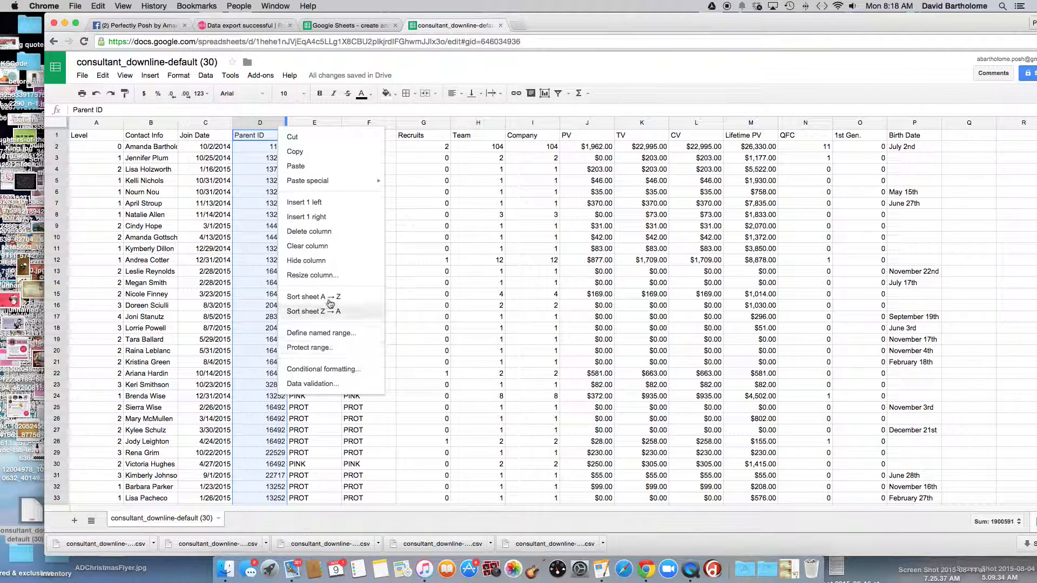
pyautogui.click(317, 232)
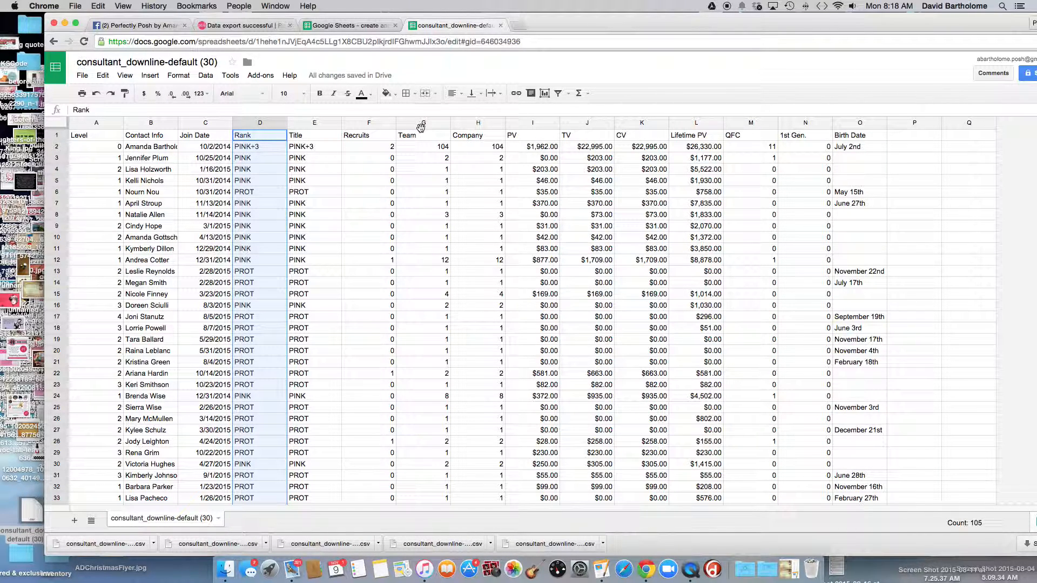
pyautogui.click(500, 124)
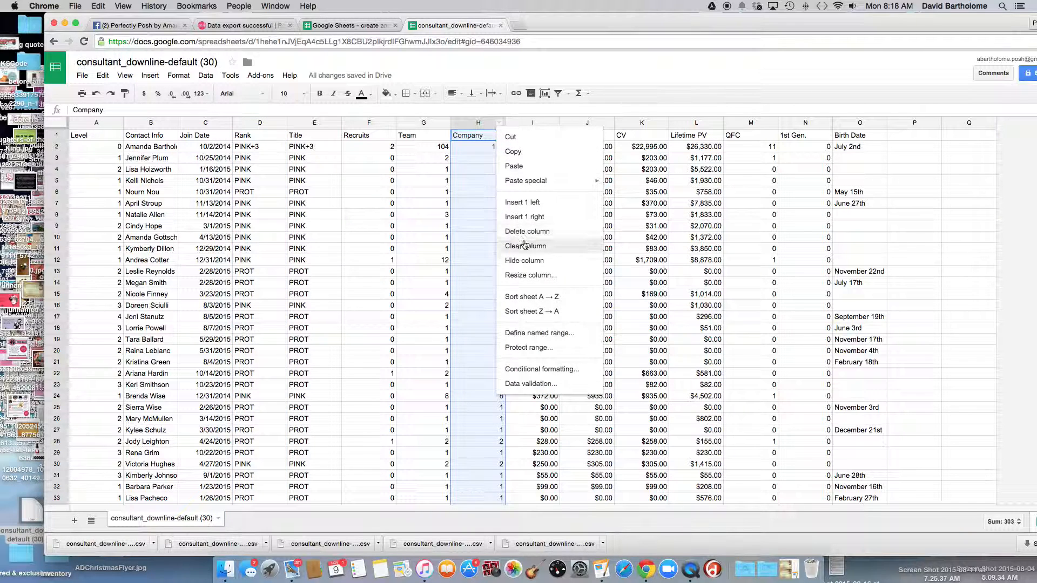
pyautogui.click(523, 232)
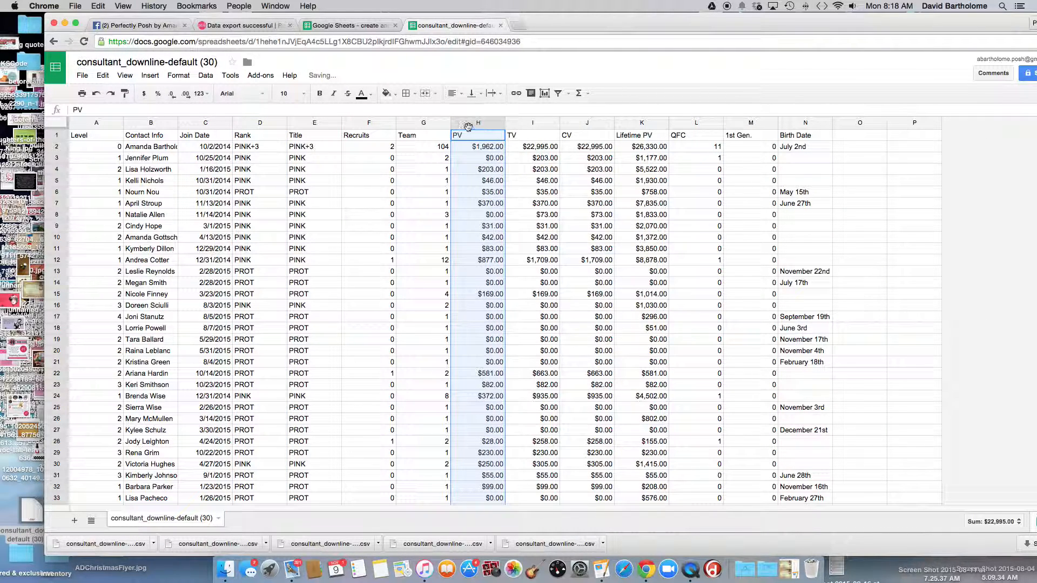
pyautogui.click(609, 123)
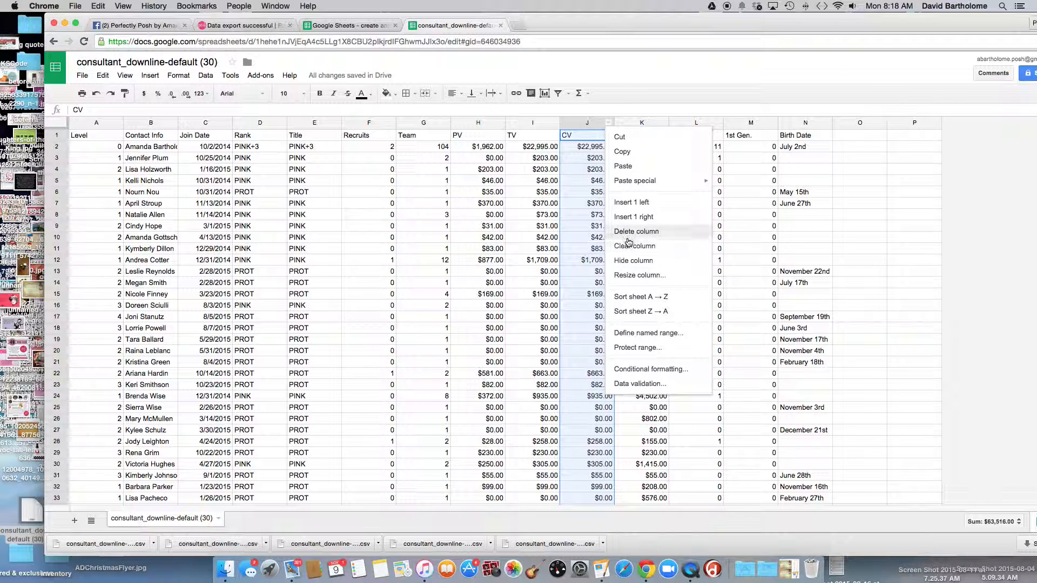
pyautogui.click(630, 232)
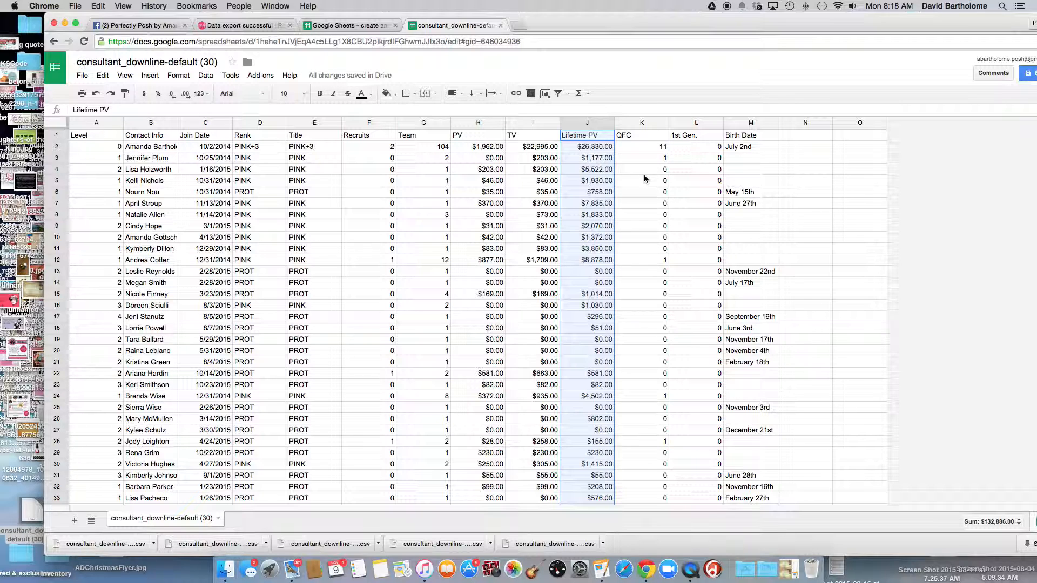
# Delete the 1st Gen. and Birth Date columns
pyautogui.click(702, 123)
pyautogui.click(717, 122)
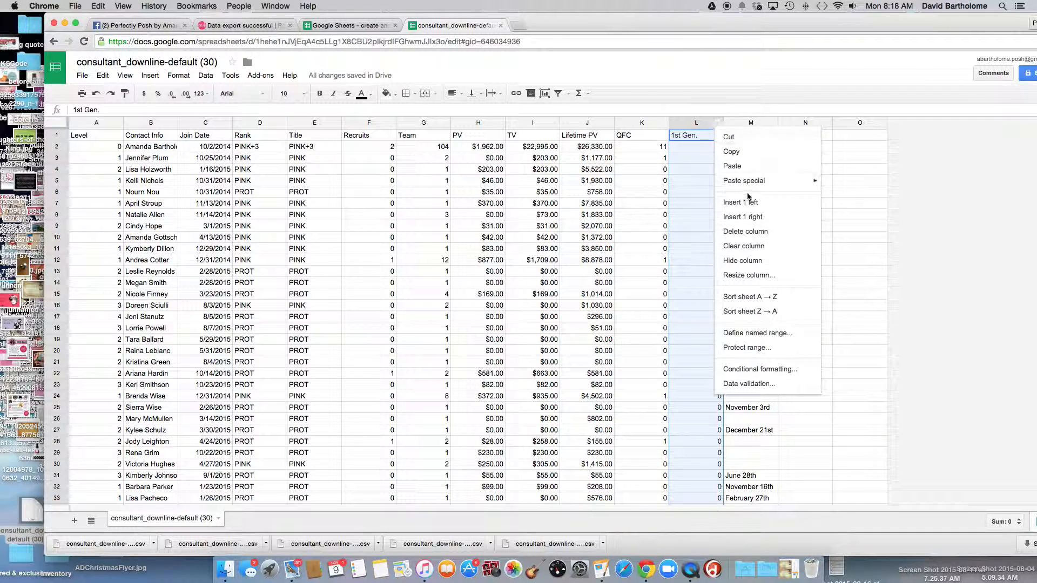
pyautogui.click(740, 232)
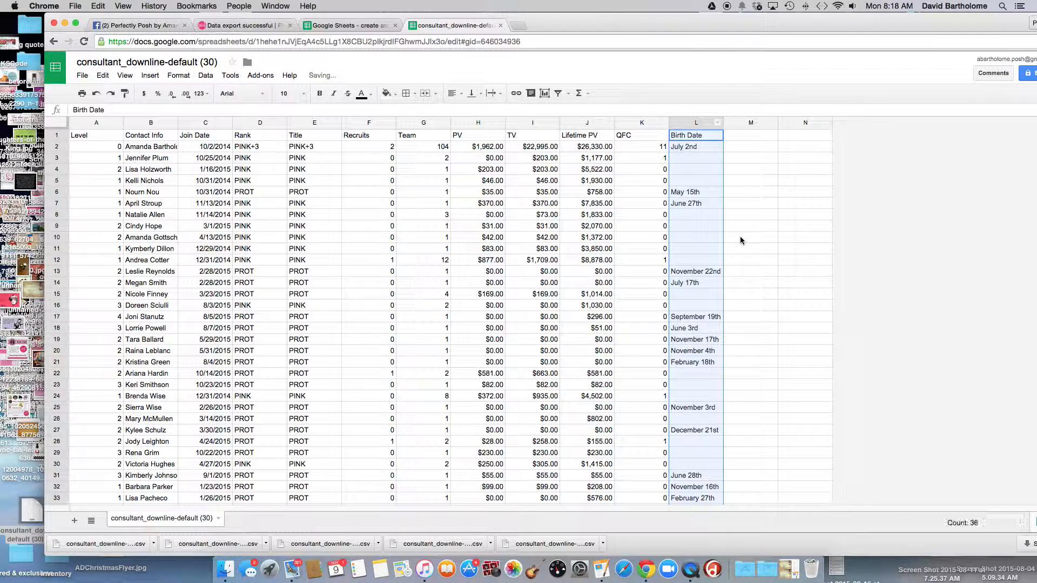
pyautogui.click(719, 125)
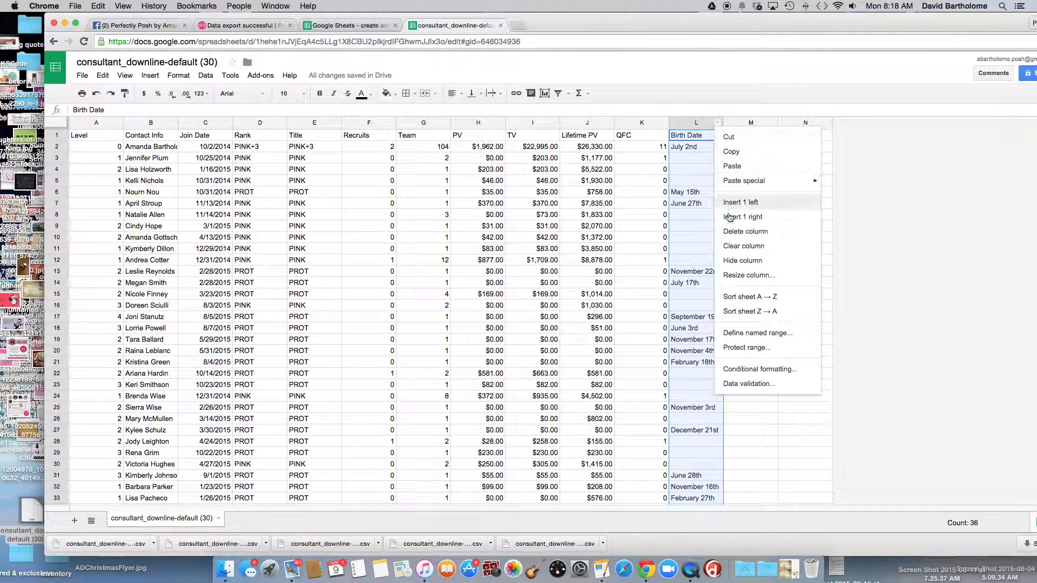
pyautogui.click(727, 233)
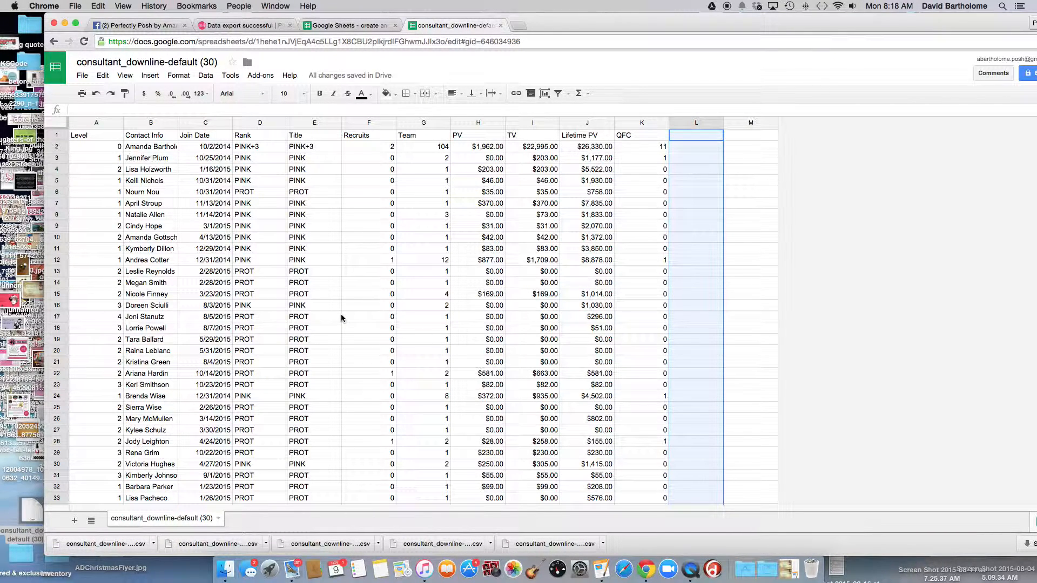
# Open the Team Tracker spreadsheet from the Google Sheets file list and review its October sheet down to the weekly and title entries
pyautogui.click(327, 26)
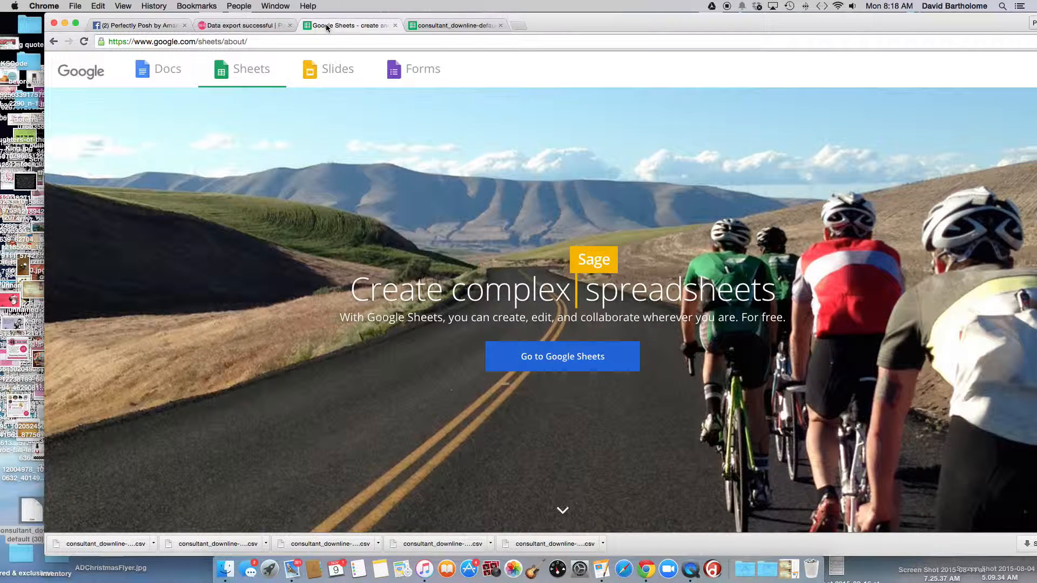
pyautogui.click(520, 365)
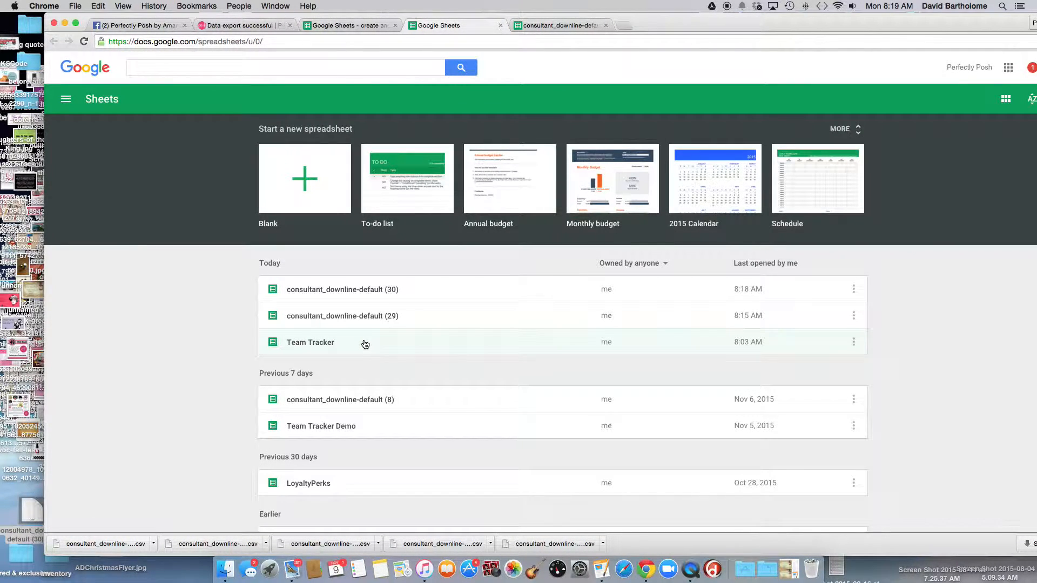
pyautogui.click(365, 345)
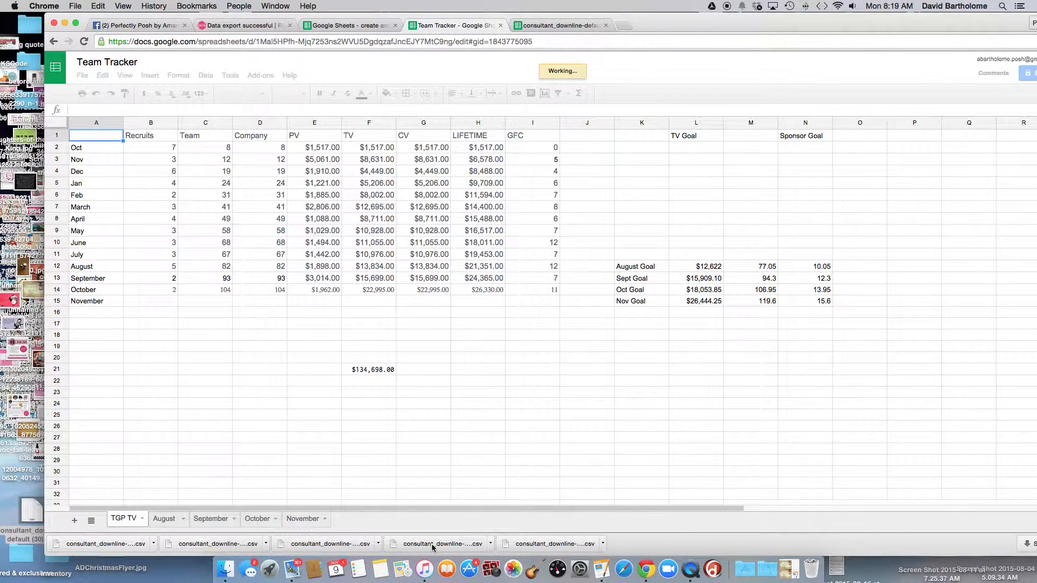
pyautogui.click(249, 519)
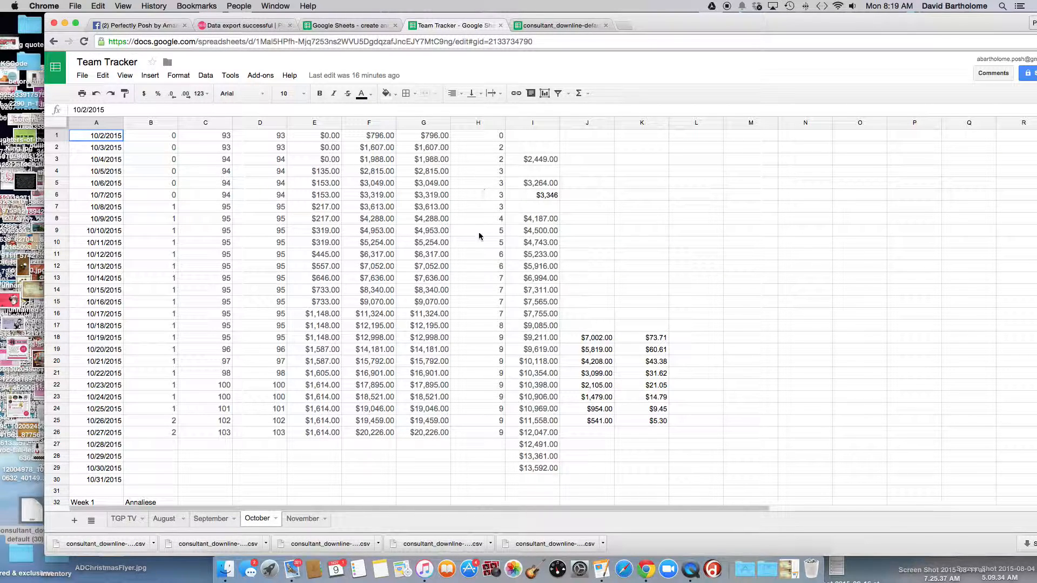
pyautogui.scroll(-5, 468, 248)
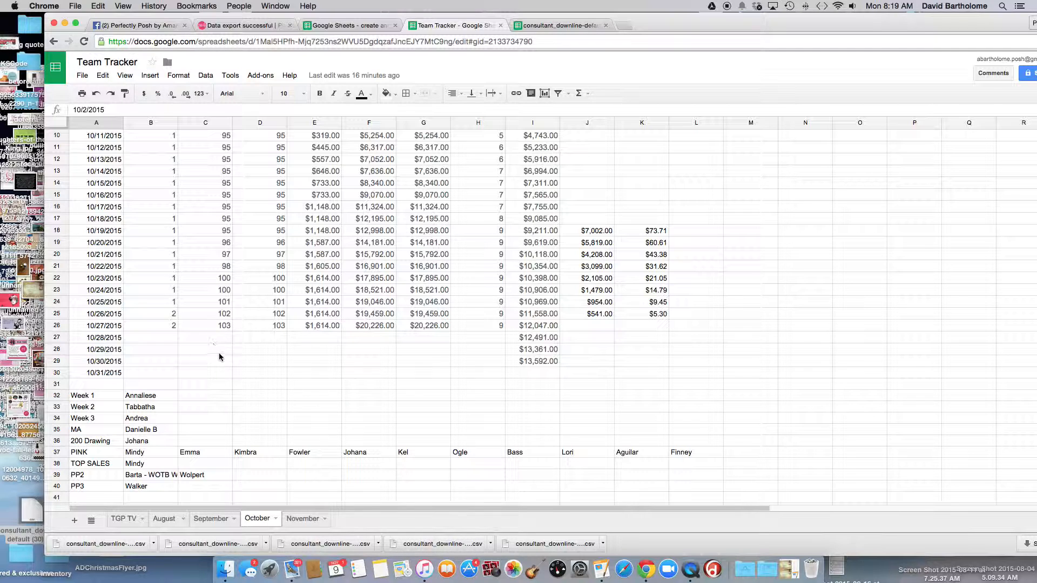
# Review the October sheet's daily team figures and the award entries below them, including the PP2 and PP3 rows
pyautogui.scroll(5, 266, 373)
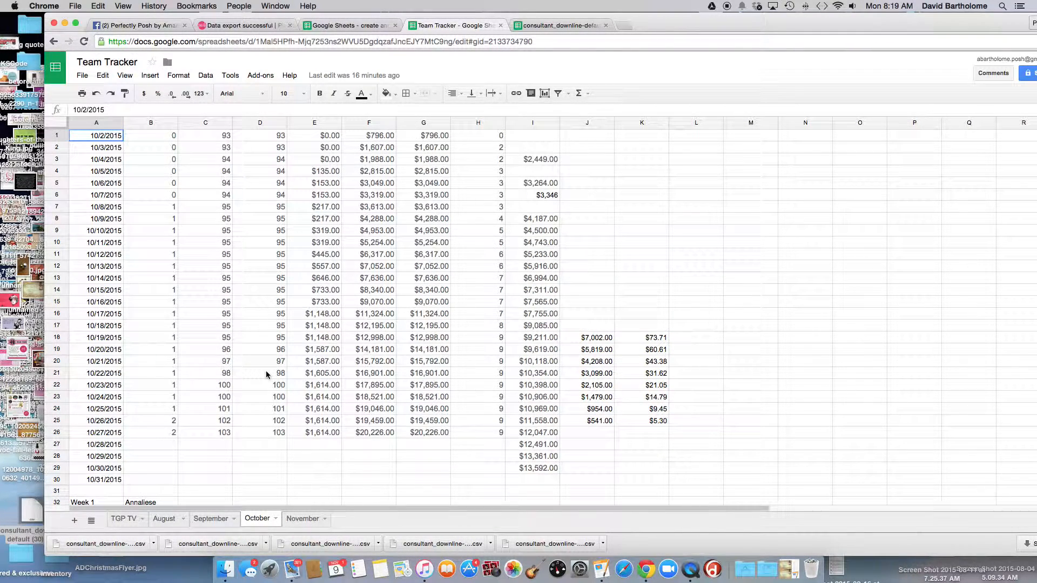
pyautogui.scroll(-1, 266, 371)
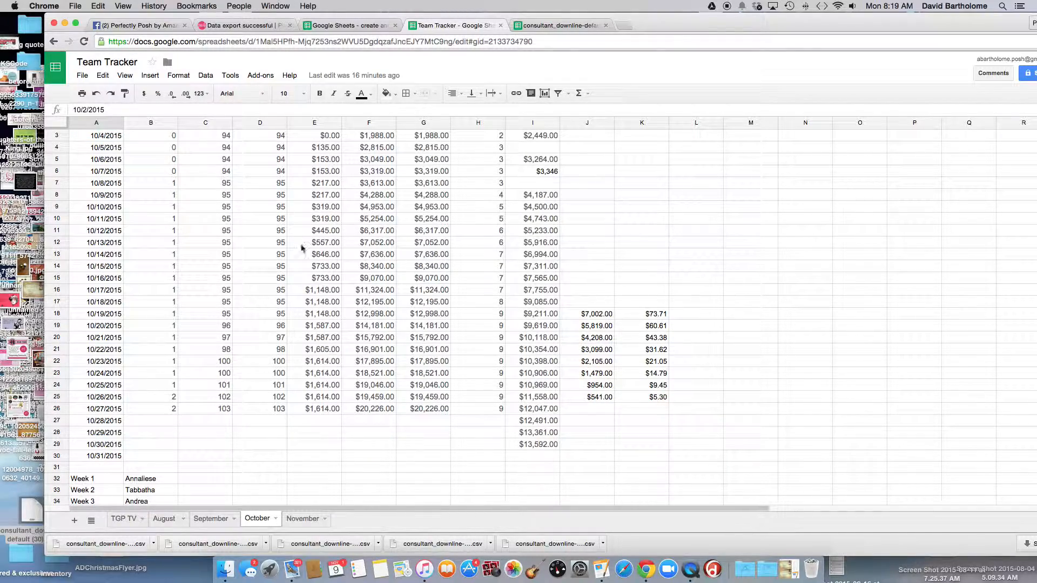
pyautogui.scroll(1, 306, 264)
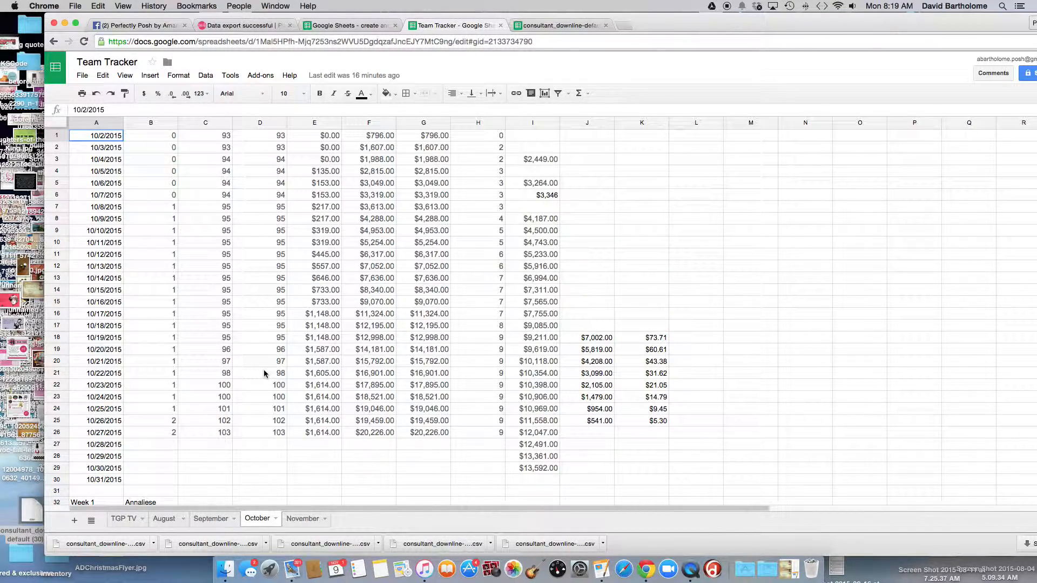
pyautogui.scroll(-2, 265, 374)
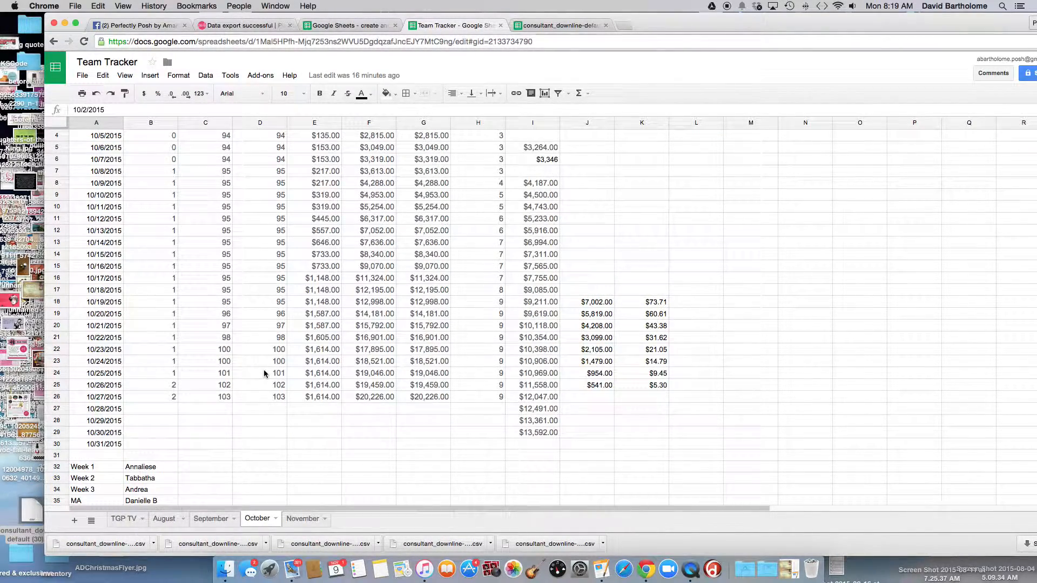
pyautogui.scroll(-2, 265, 372)
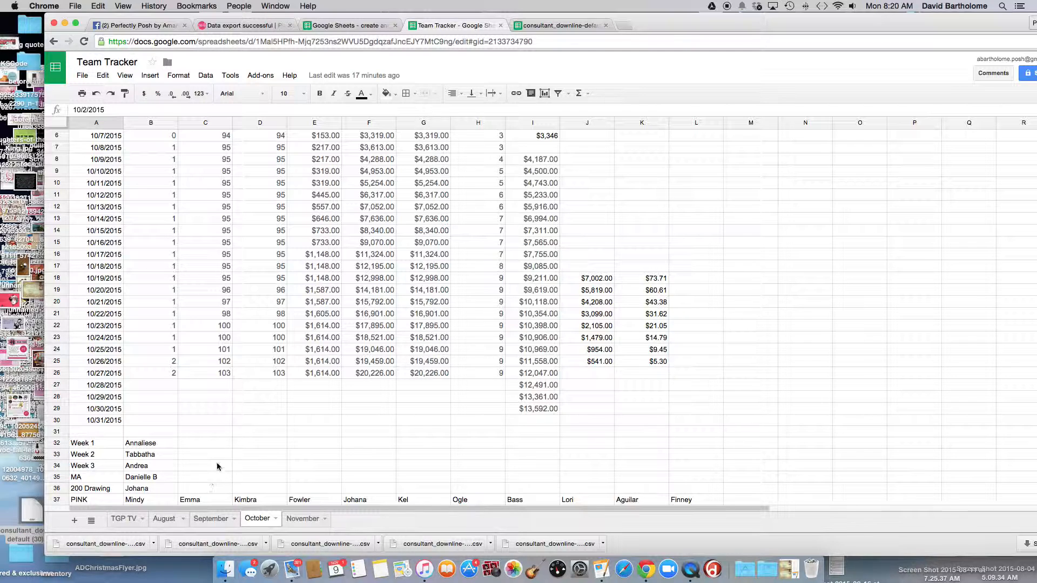
pyautogui.scroll(-1, 248, 459)
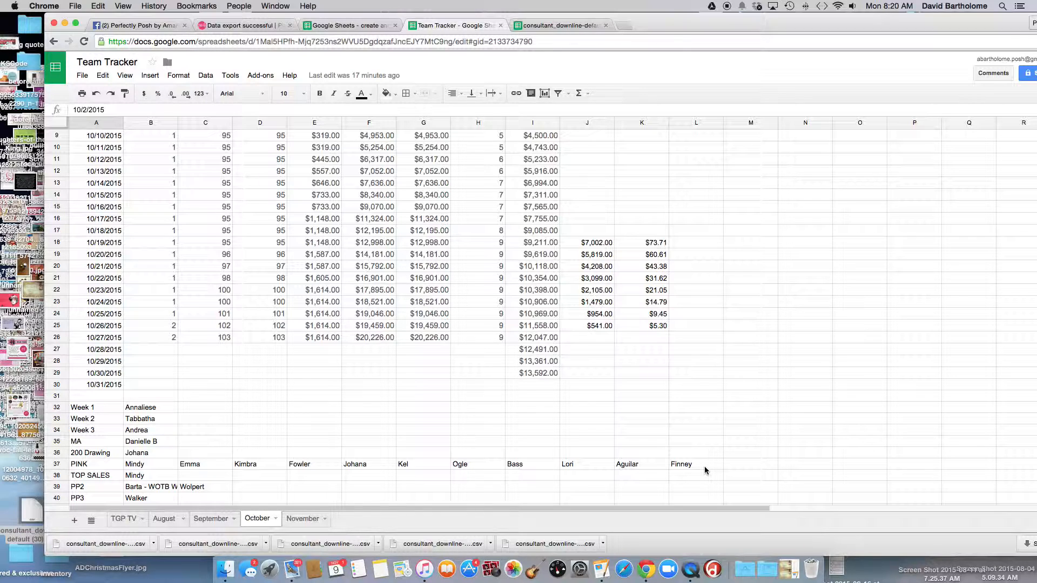
pyautogui.click(136, 491)
pyautogui.click(199, 492)
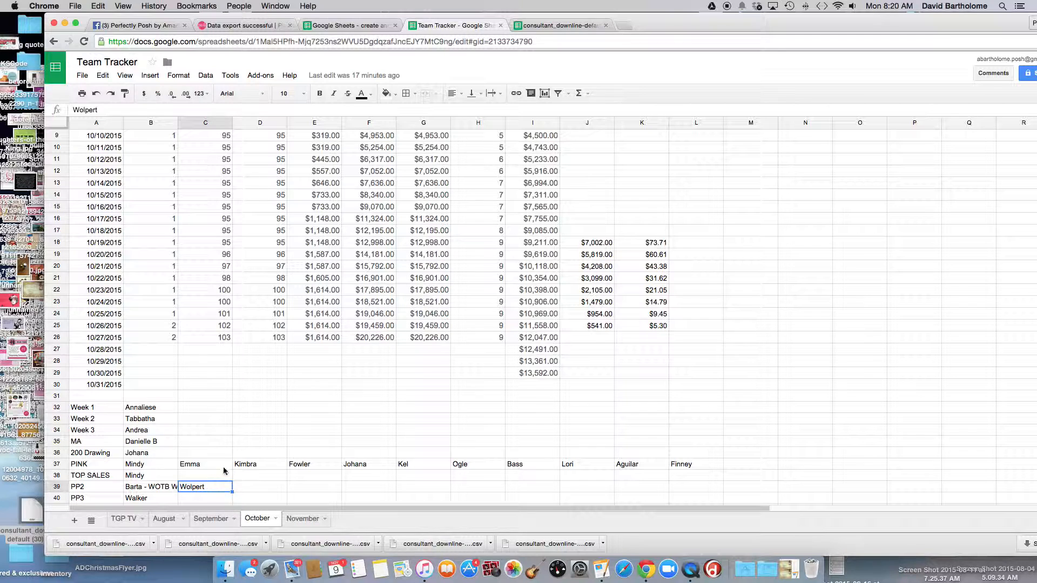
pyautogui.scroll(-5, 183, 470)
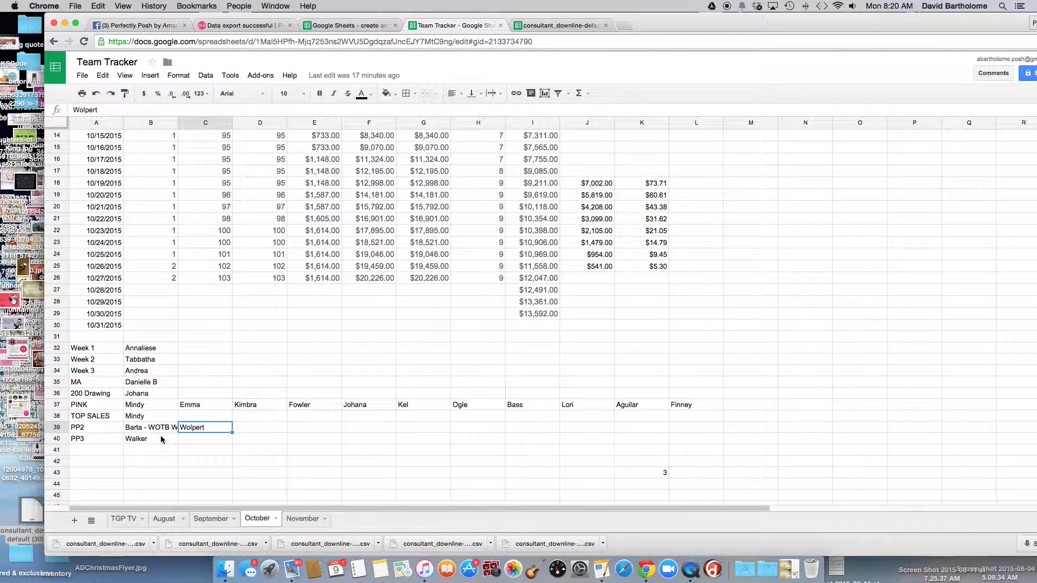
pyautogui.click(161, 440)
pyautogui.scroll(-3, 165, 460)
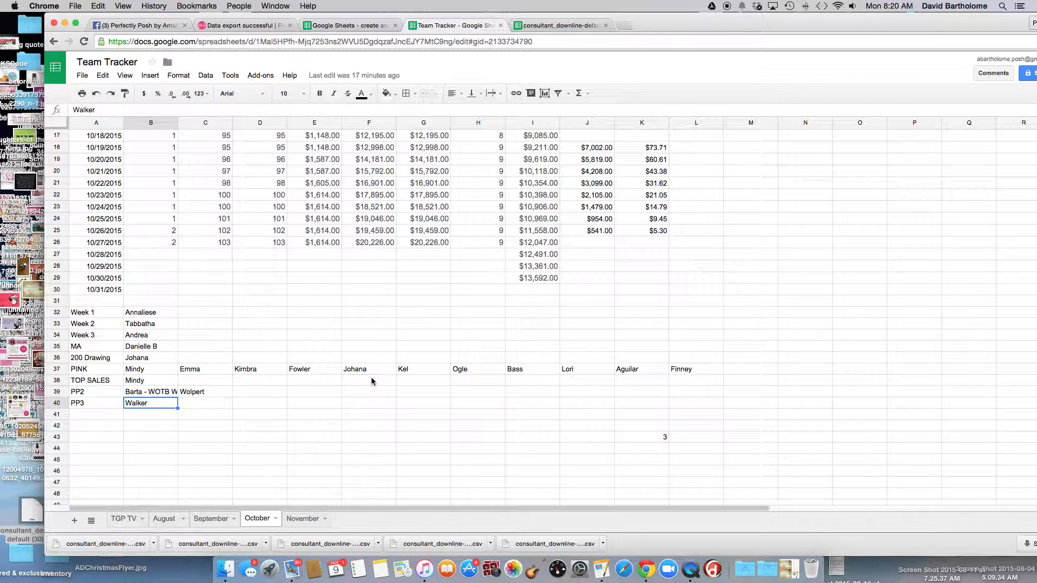
pyautogui.scroll(16, 371, 377)
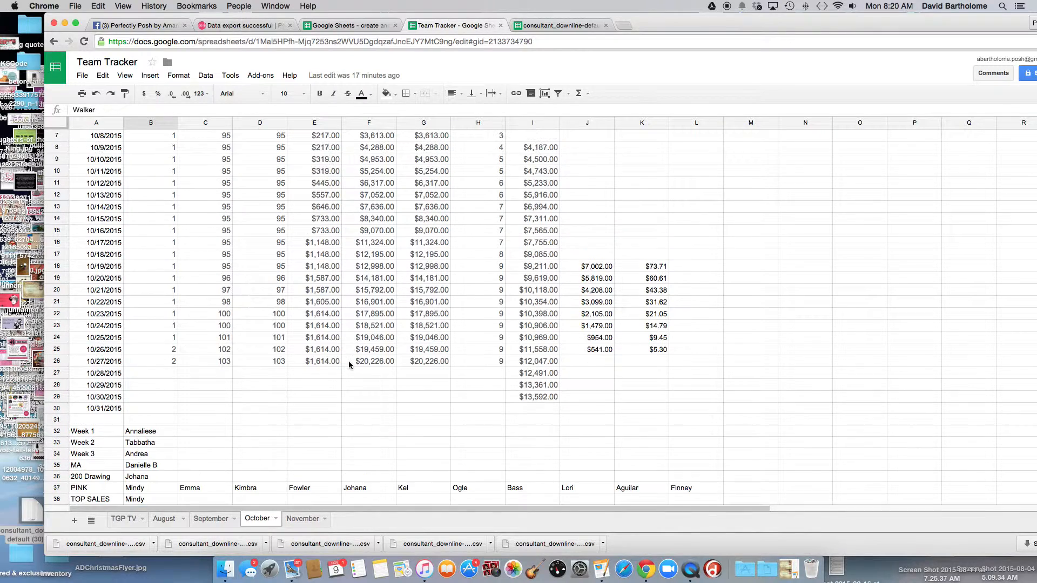
pyautogui.scroll(-17, 349, 356)
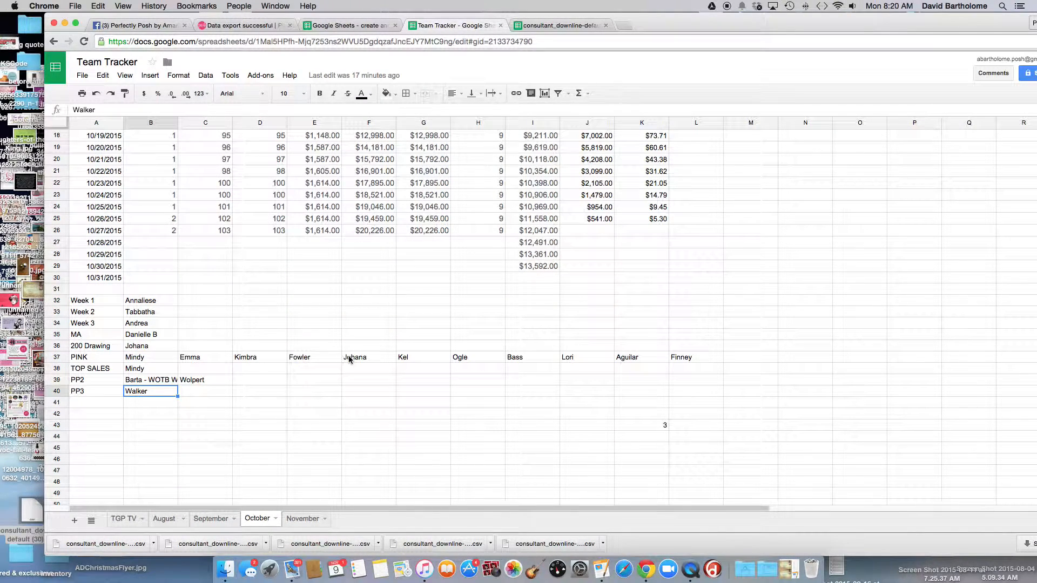
# Add the row labels "100th Sponsor" in A41 and "100th Recruit" in A42, below the PP3 row
pyautogui.click(87, 404)
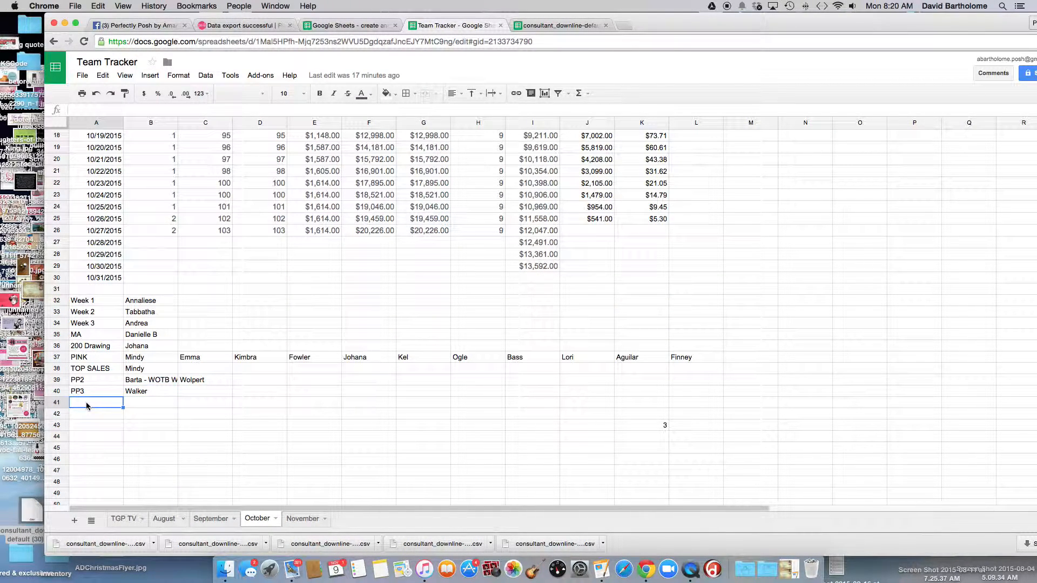
pyautogui.write('100th Sponsor')
pyautogui.click(80, 414)
pyautogui.write('100th ')
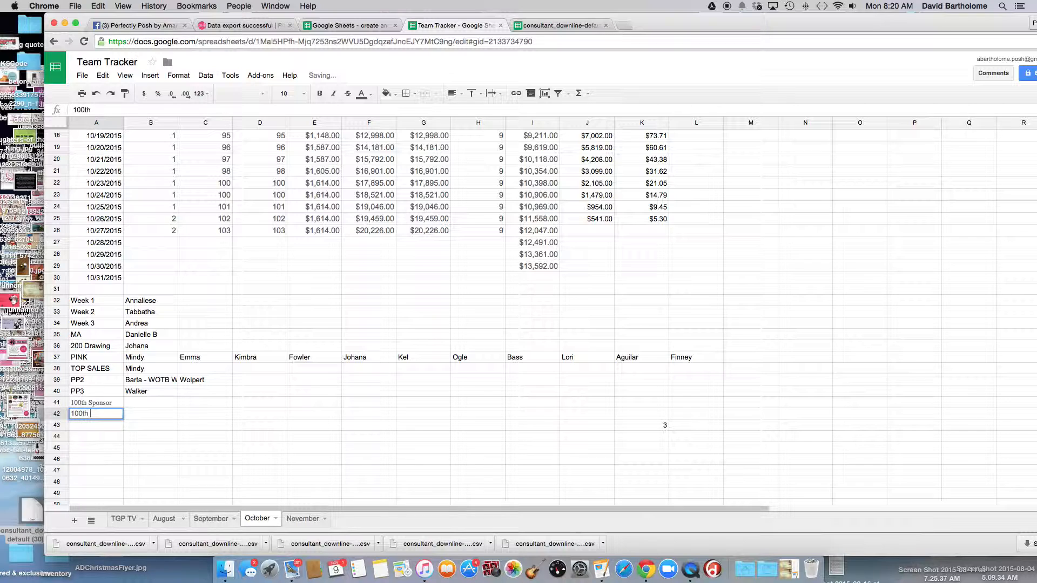
pyautogui.write('Recruit')
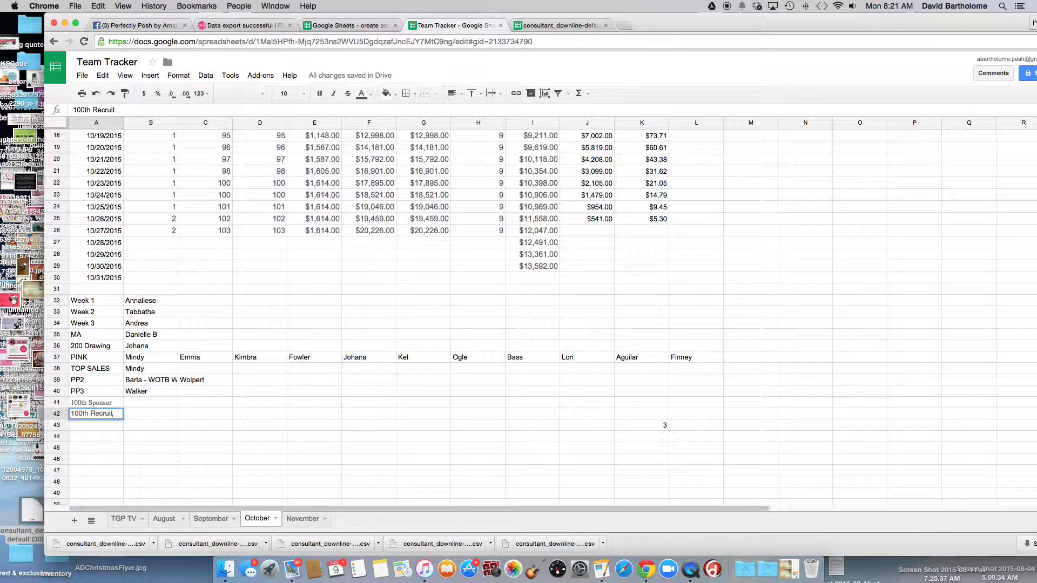
pyautogui.click(143, 411)
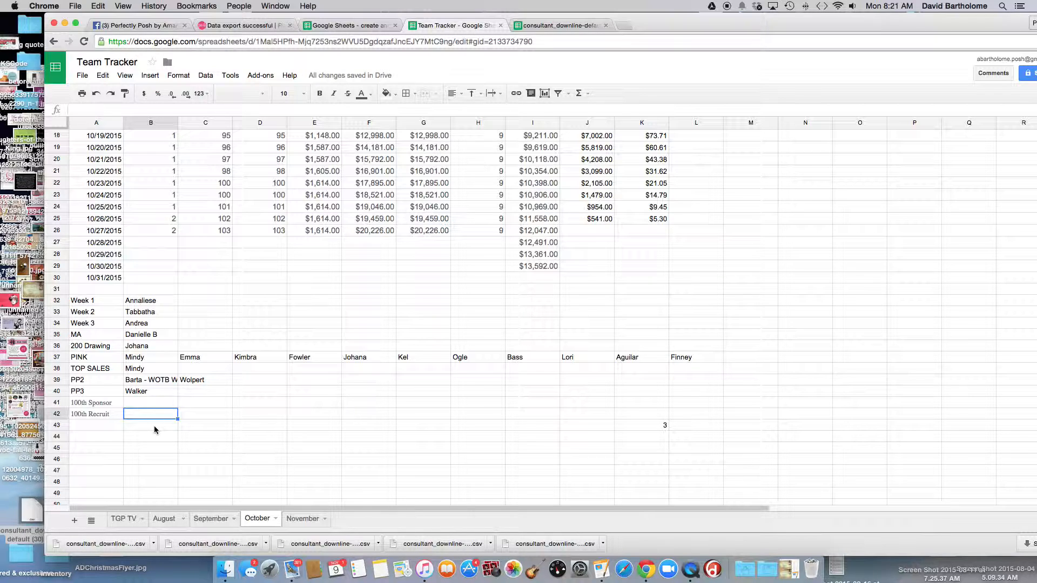
pyautogui.click(105, 437)
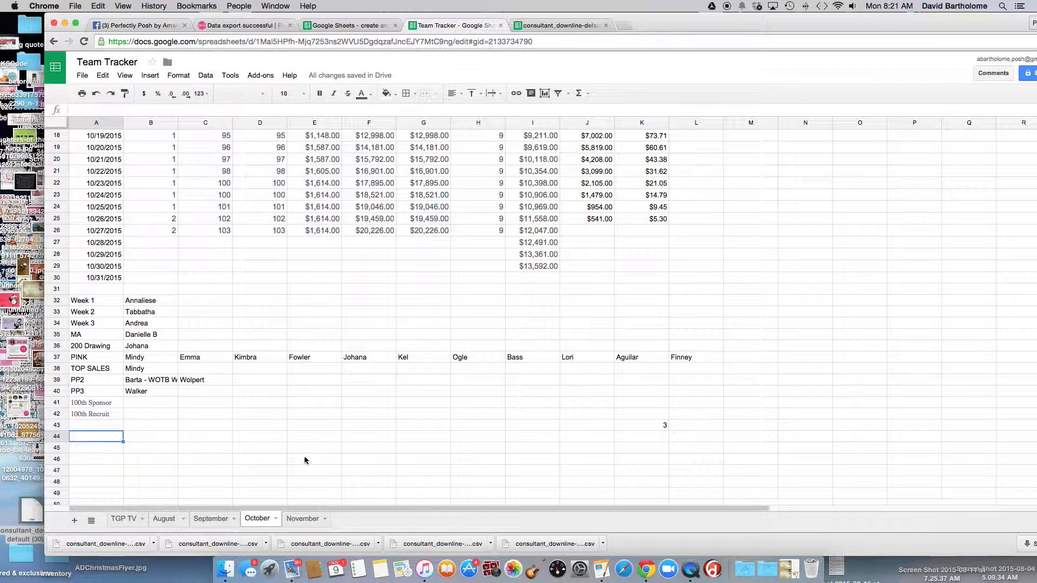
# Examine the full PP2 prize entry in B39, the weekly winner rows and the PINK row
pyautogui.scroll(-1, 308, 459)
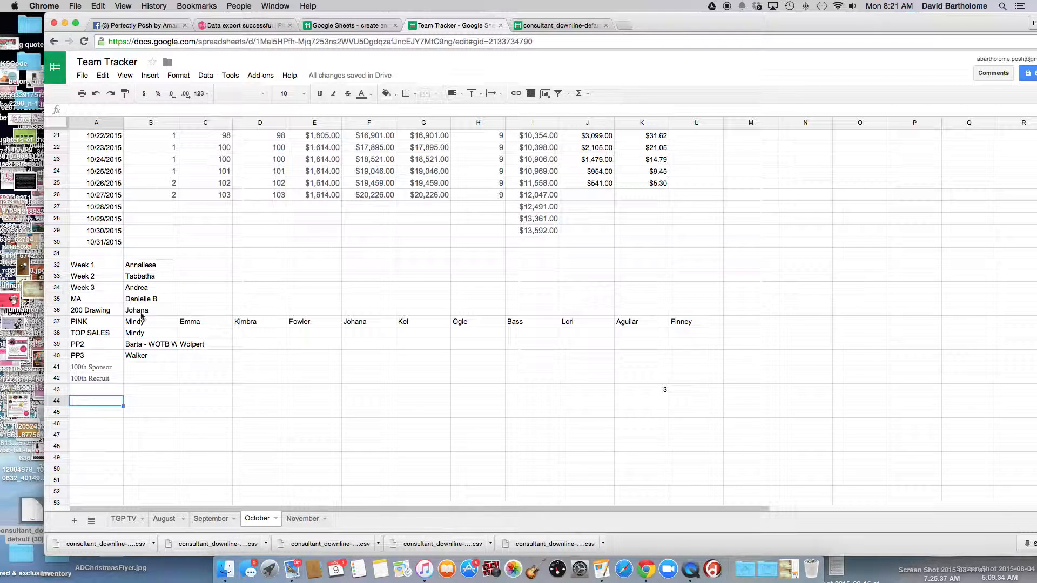
pyautogui.click(156, 345)
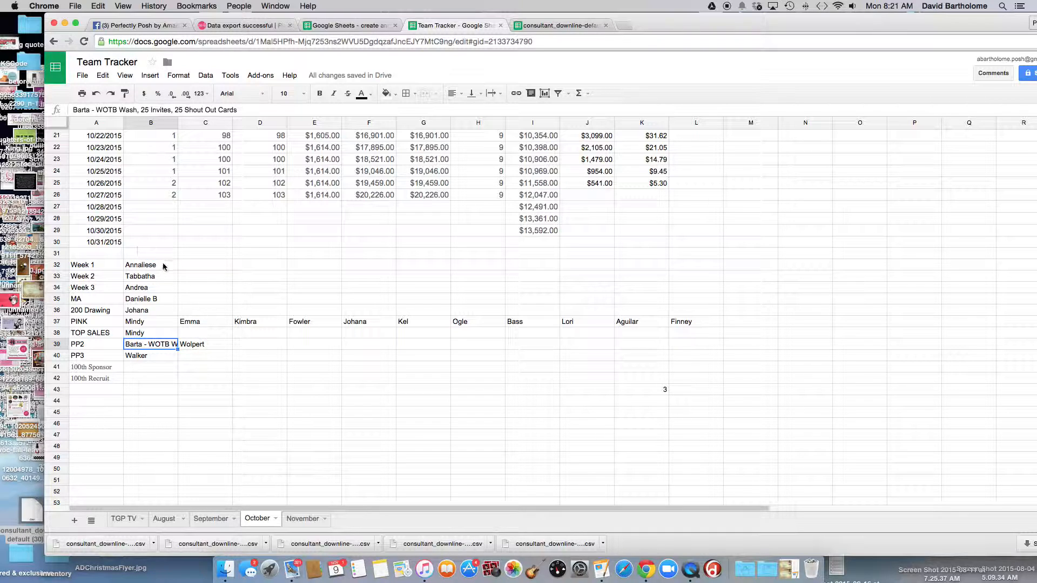
pyautogui.click(189, 277)
pyautogui.click(190, 289)
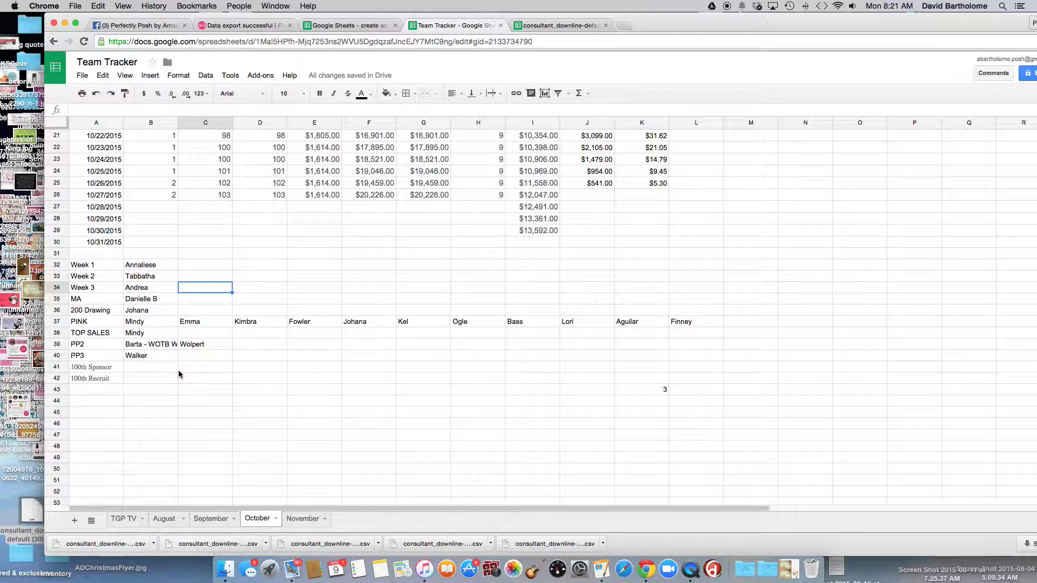
pyautogui.click(115, 324)
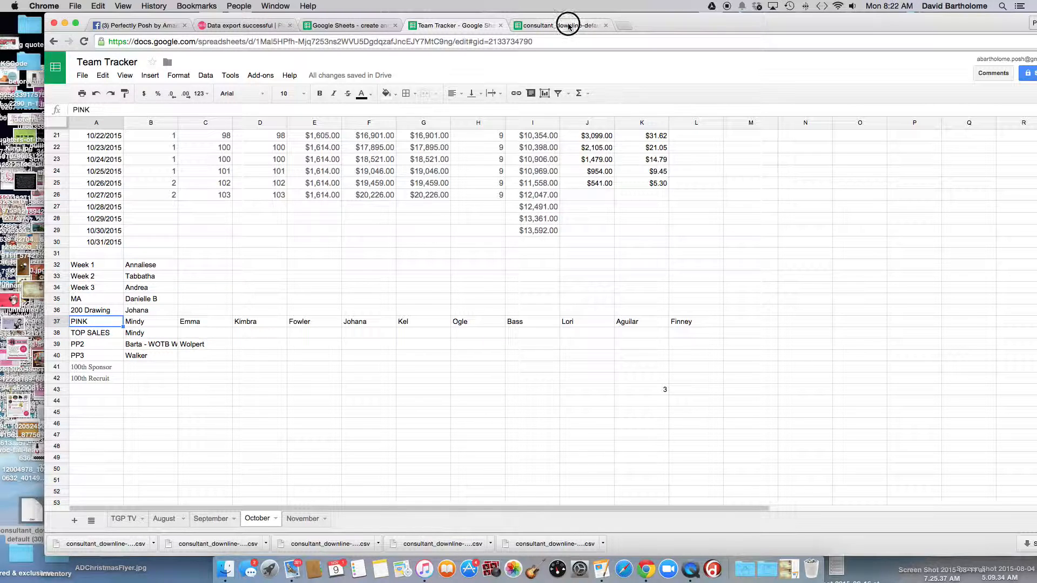
# Sort the consultant_downline-default (30) sheet by the Lifetime PV column from Z to A
pyautogui.click(540, 25)
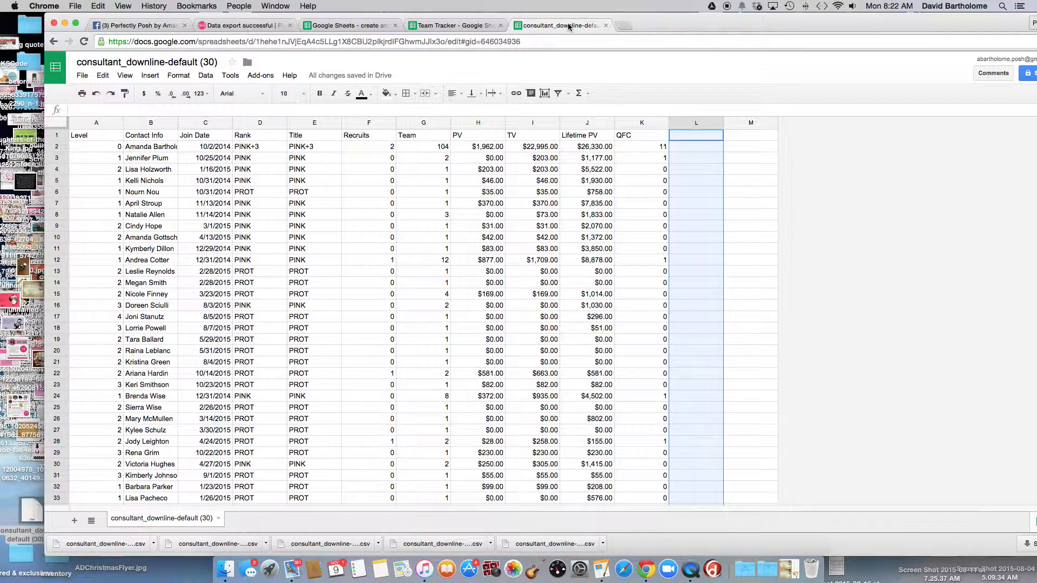
pyautogui.click(591, 126)
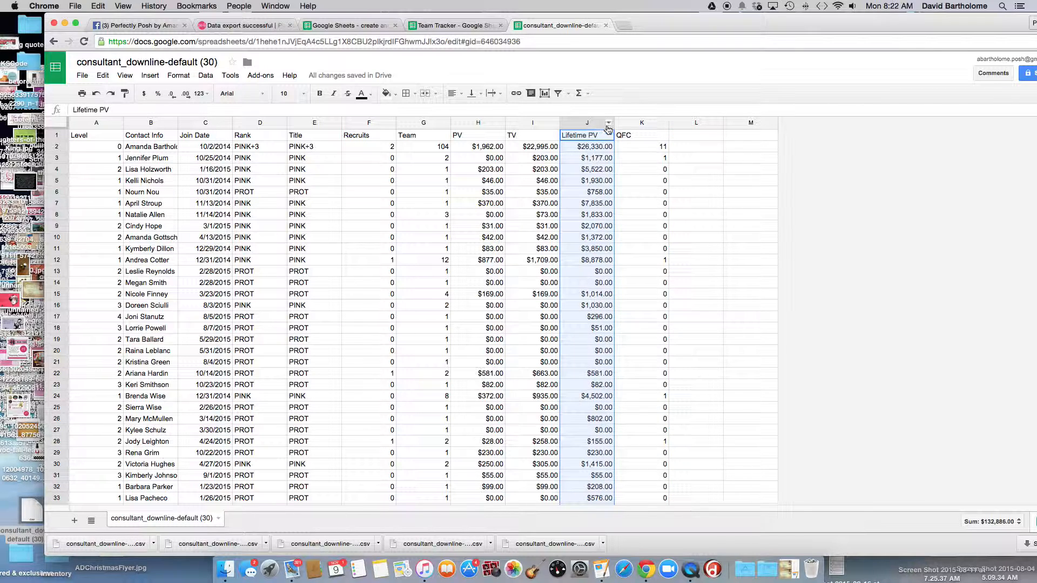
pyautogui.click(609, 126)
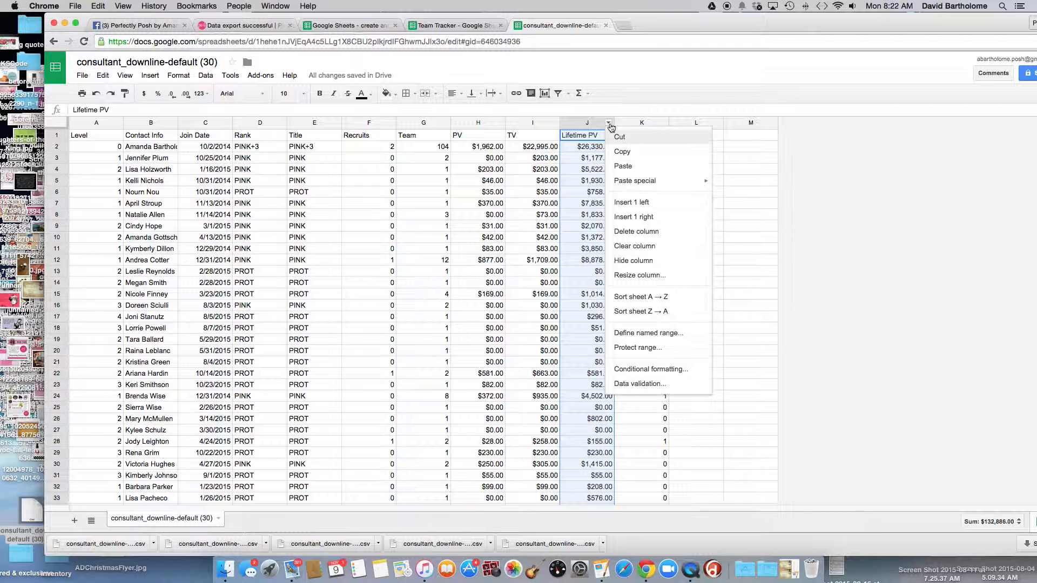
pyautogui.click(629, 311)
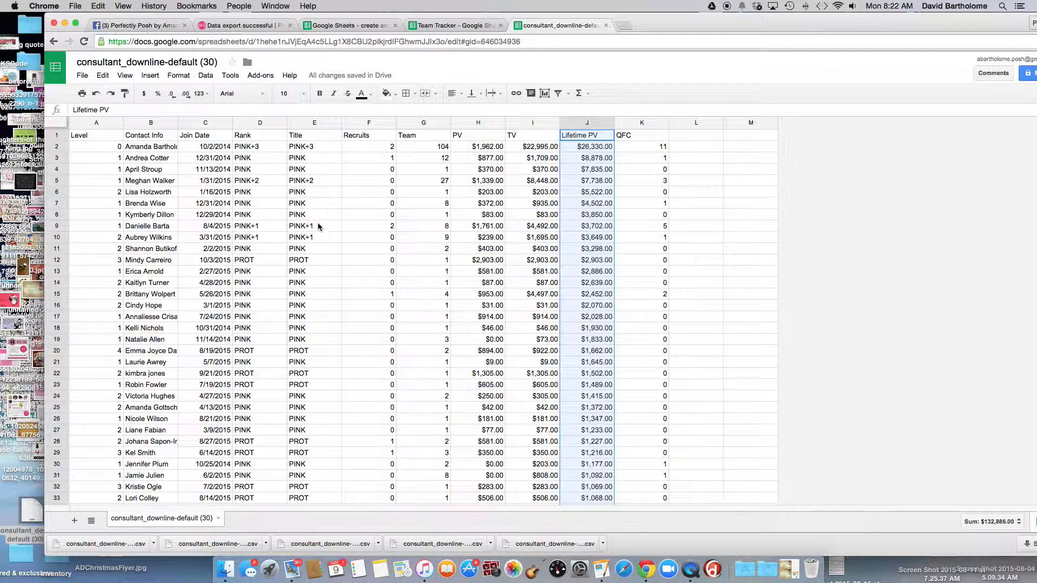
# Examine the consultants titled PROT from row 12 to row 33, comparing row 12's title with its Lifetime PV
pyautogui.click(315, 262)
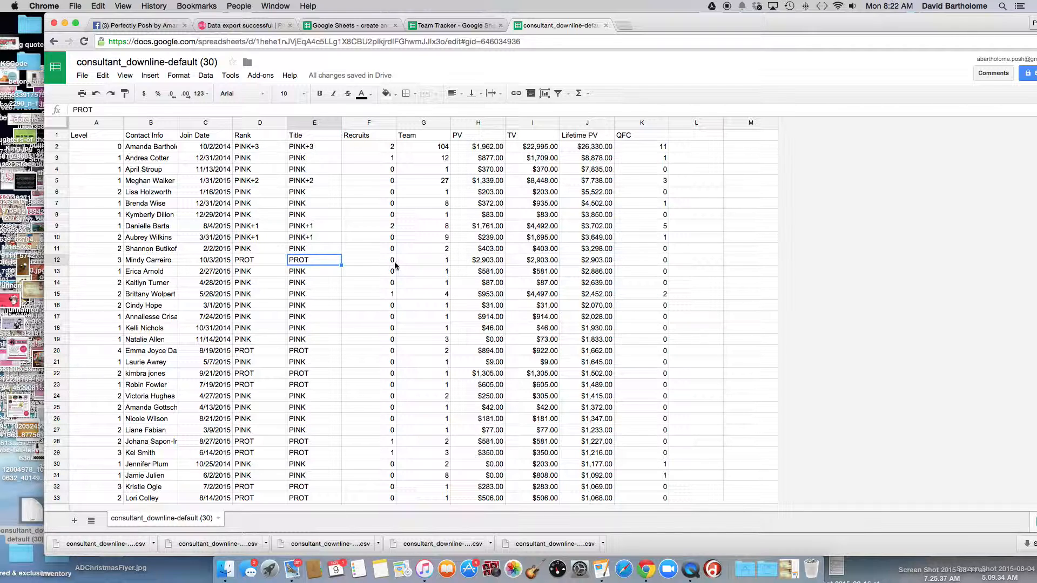
pyautogui.click(587, 261)
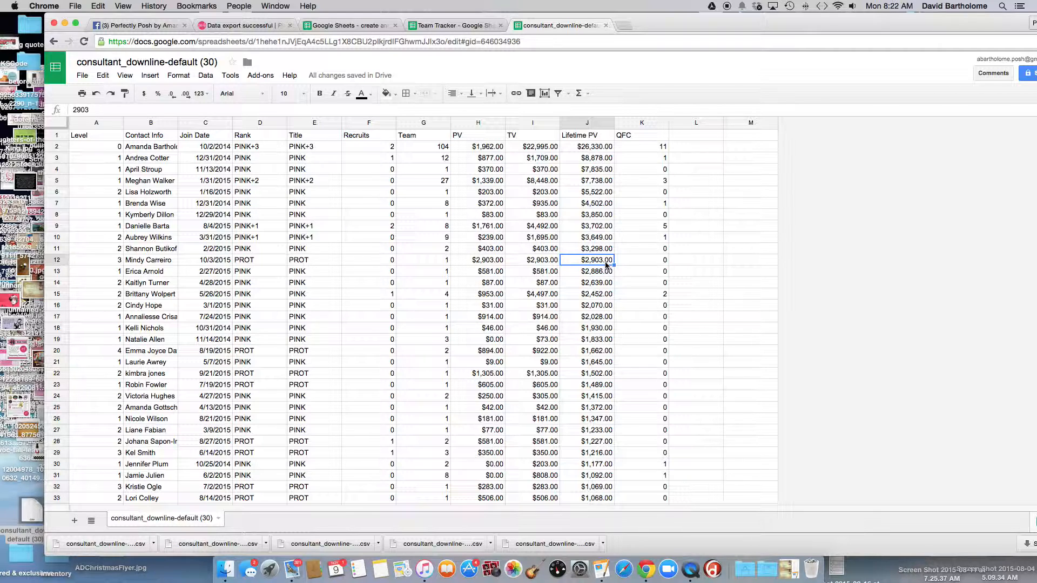
pyautogui.click(324, 262)
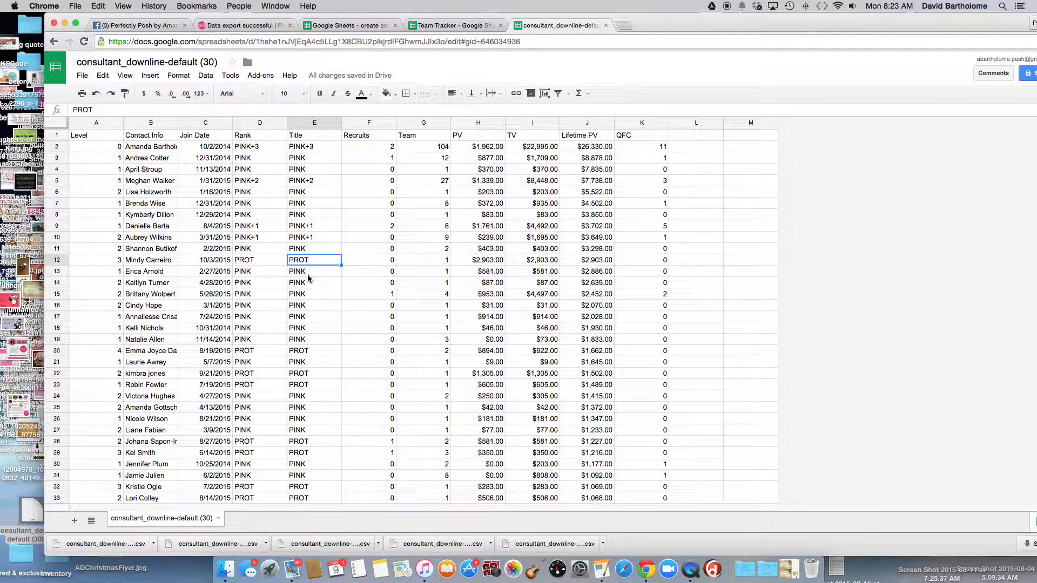
pyautogui.click(304, 352)
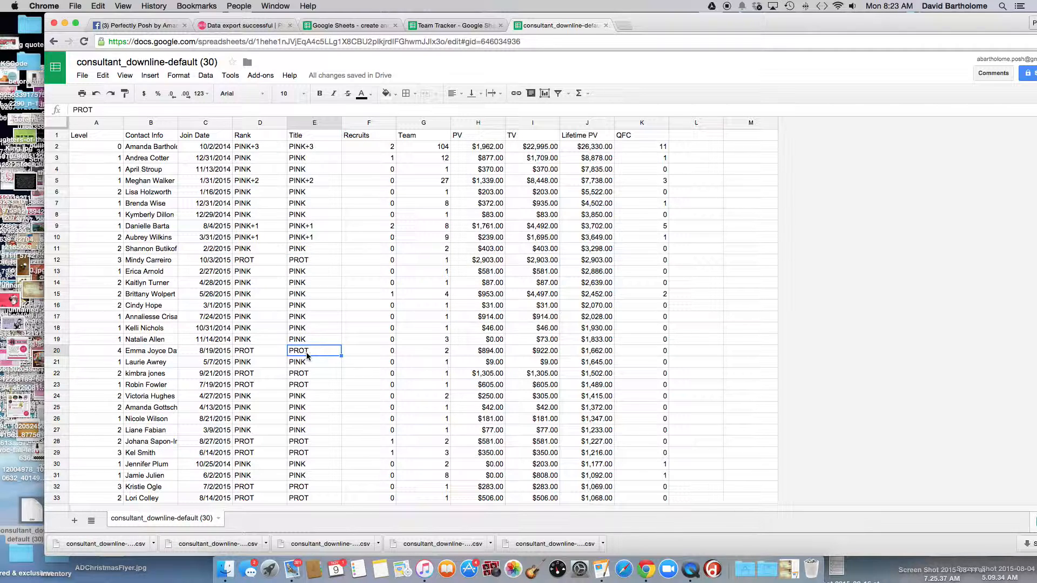
pyautogui.click(324, 376)
pyautogui.click(322, 384)
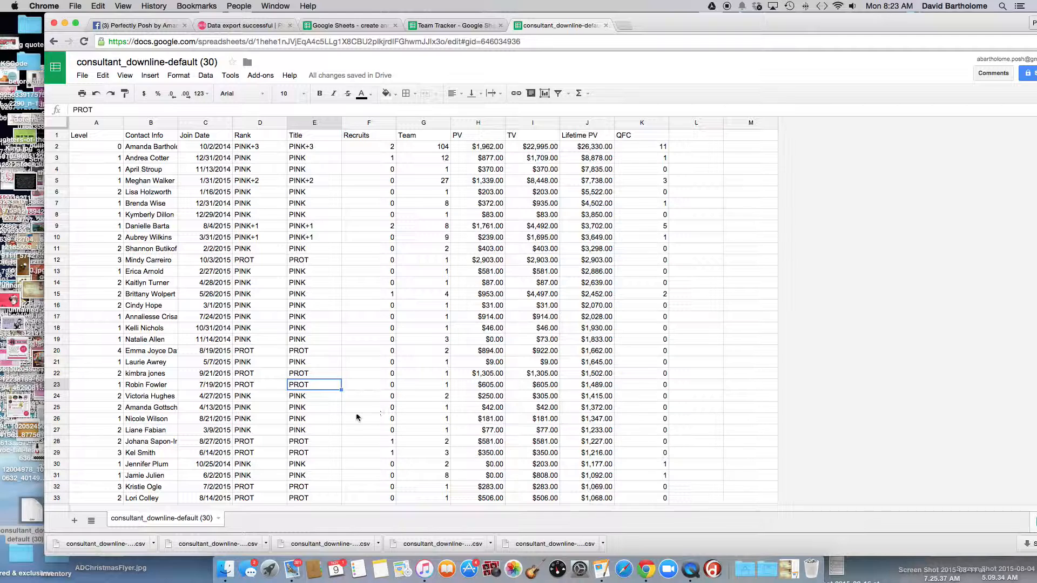
pyautogui.click(321, 441)
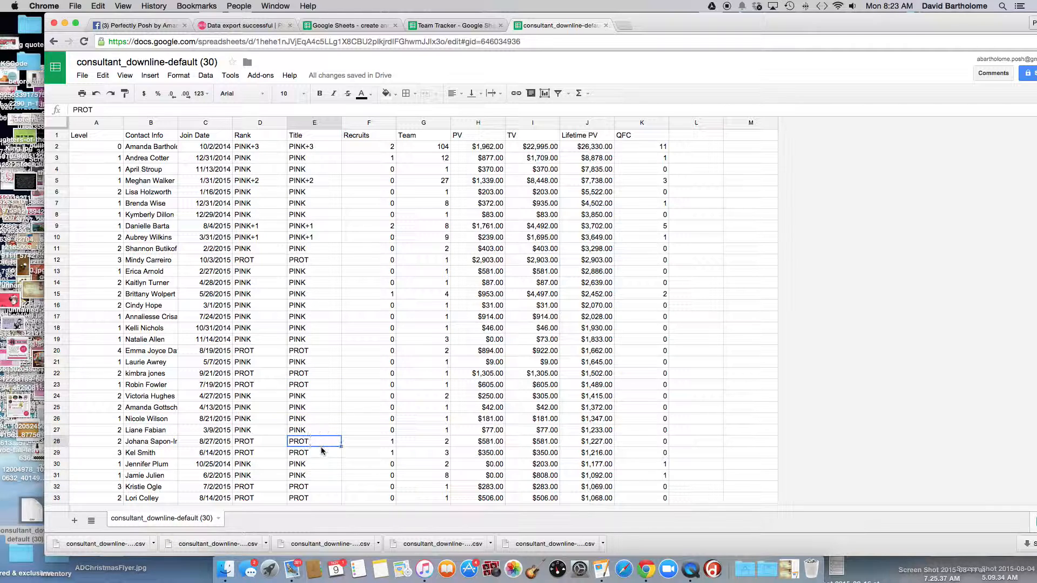
pyautogui.click(321, 455)
pyautogui.click(313, 489)
pyautogui.click(313, 498)
# Check the remaining PROT titles down to row 37 and that row's Lifetime PV, and compare them with the Team Tracker's PINK row
pyautogui.press('Down')
pyautogui.press('Down')
pyautogui.press('Down')
pyautogui.press('Down')
pyautogui.press('Down')
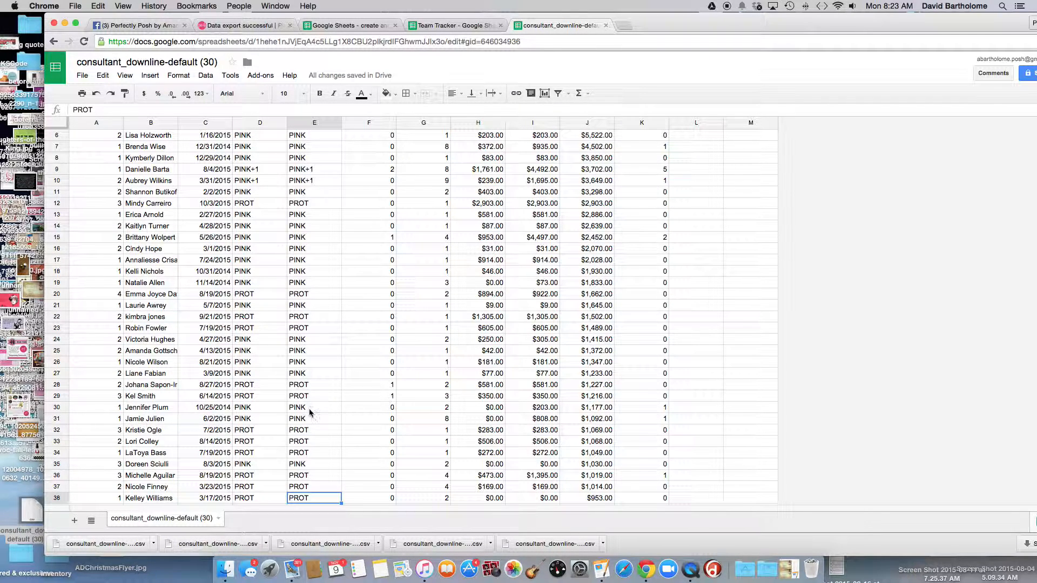
pyautogui.click(306, 431)
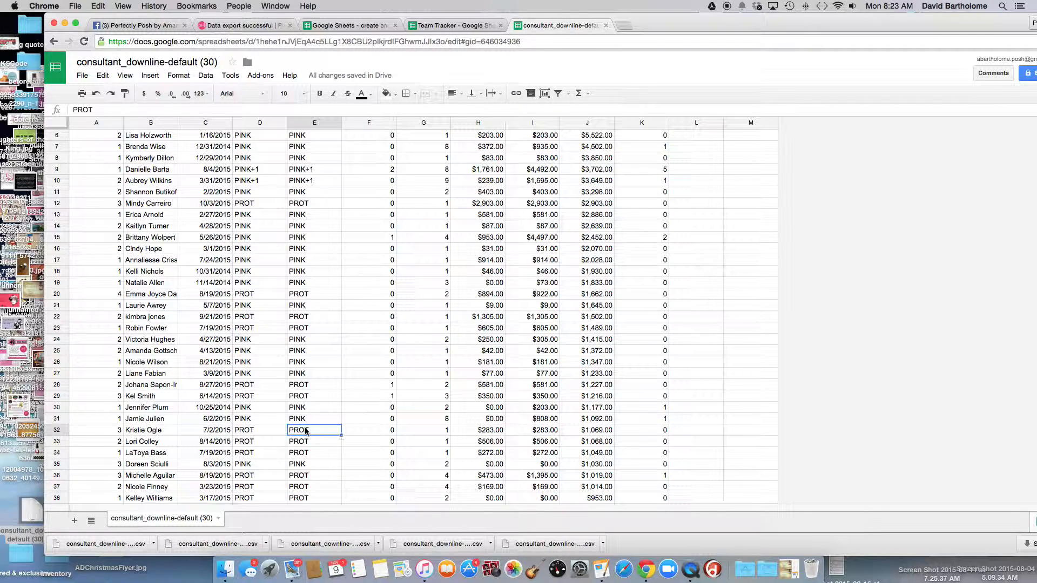
pyautogui.click(299, 476)
pyautogui.click(300, 489)
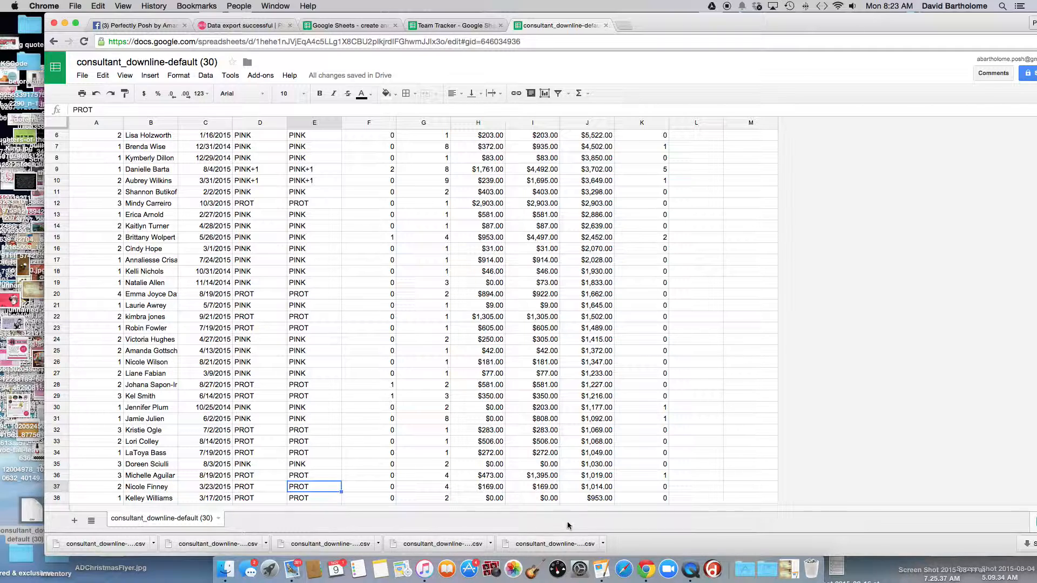
pyautogui.click(588, 487)
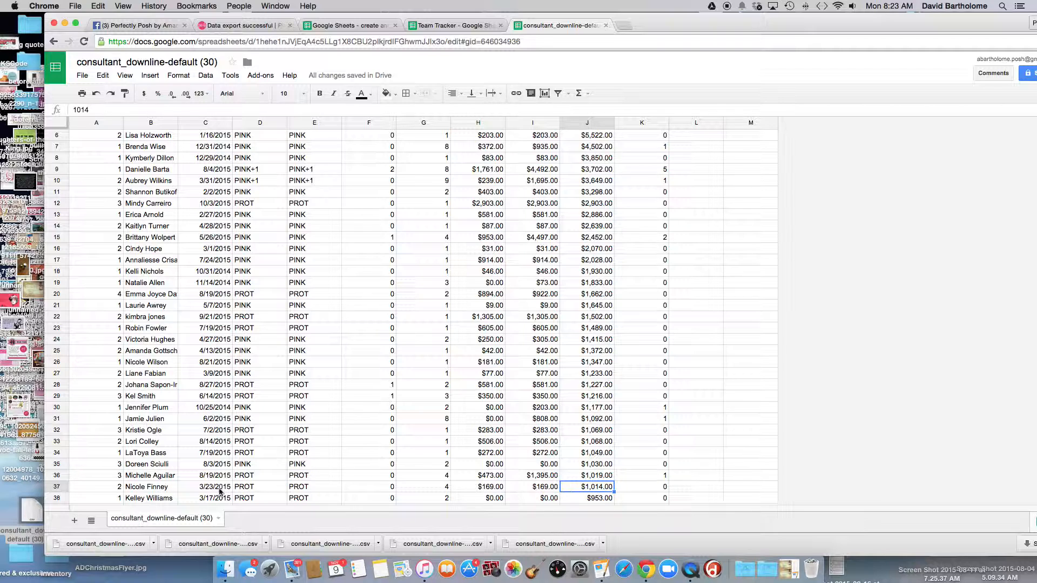
pyautogui.click(424, 27)
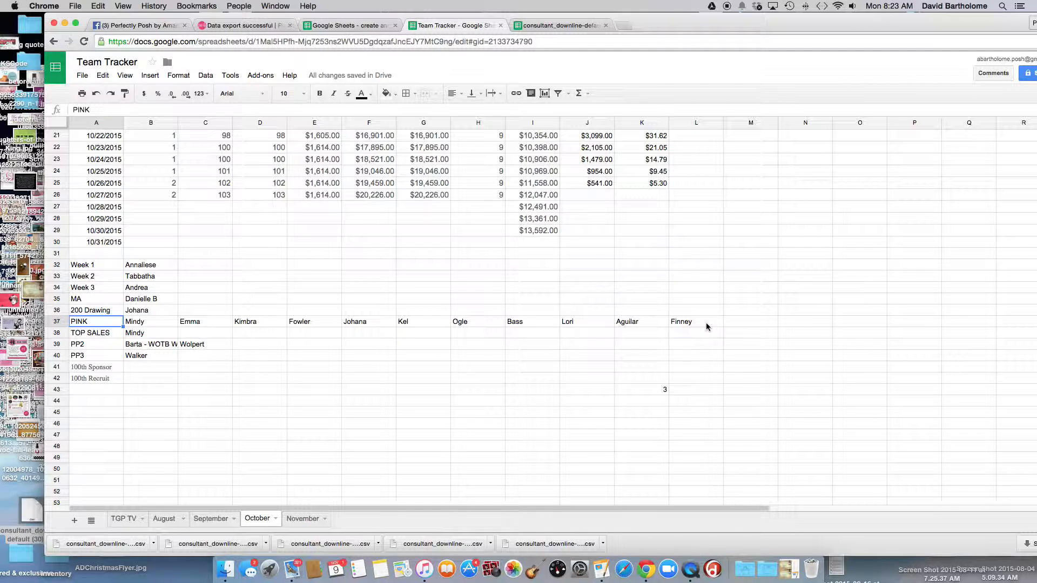
# Sort the consultant_downline-default (30) sheet by the TV column from Z to A
pyautogui.click(158, 347)
pyautogui.click(567, 26)
pyautogui.scroll(3, 609, 132)
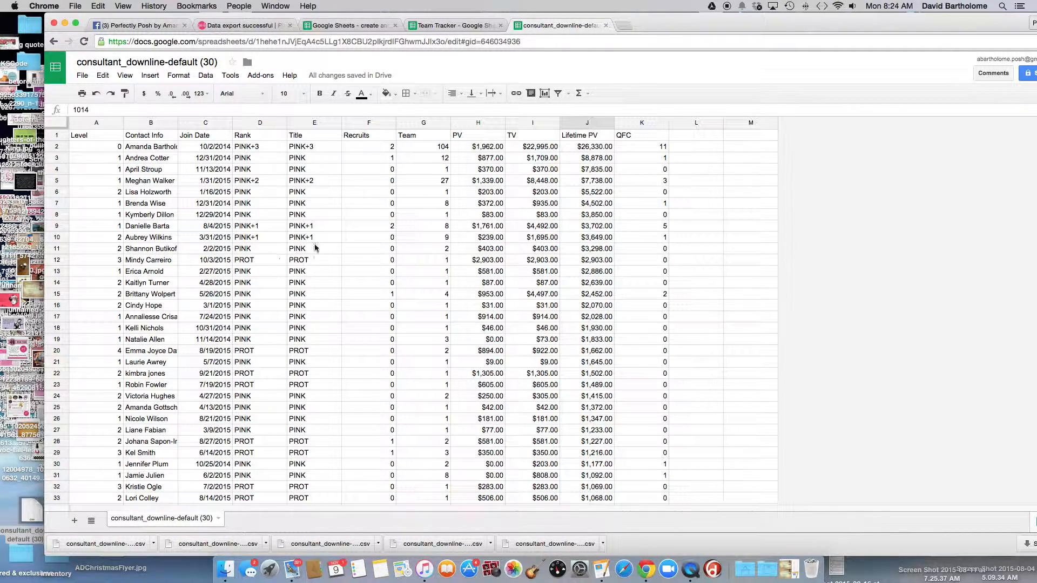
pyautogui.click(537, 137)
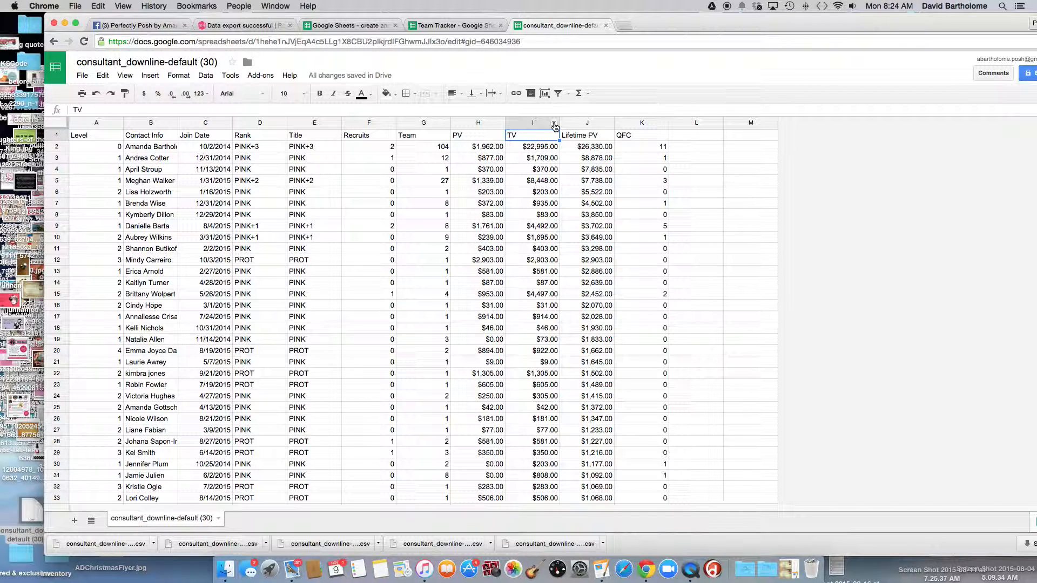
pyautogui.click(554, 125)
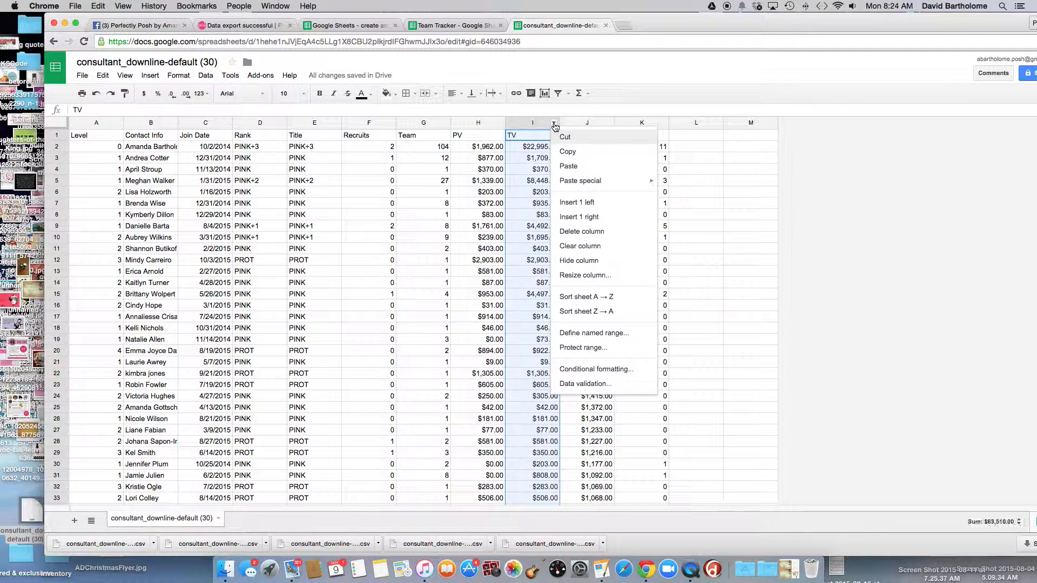
pyautogui.click(601, 313)
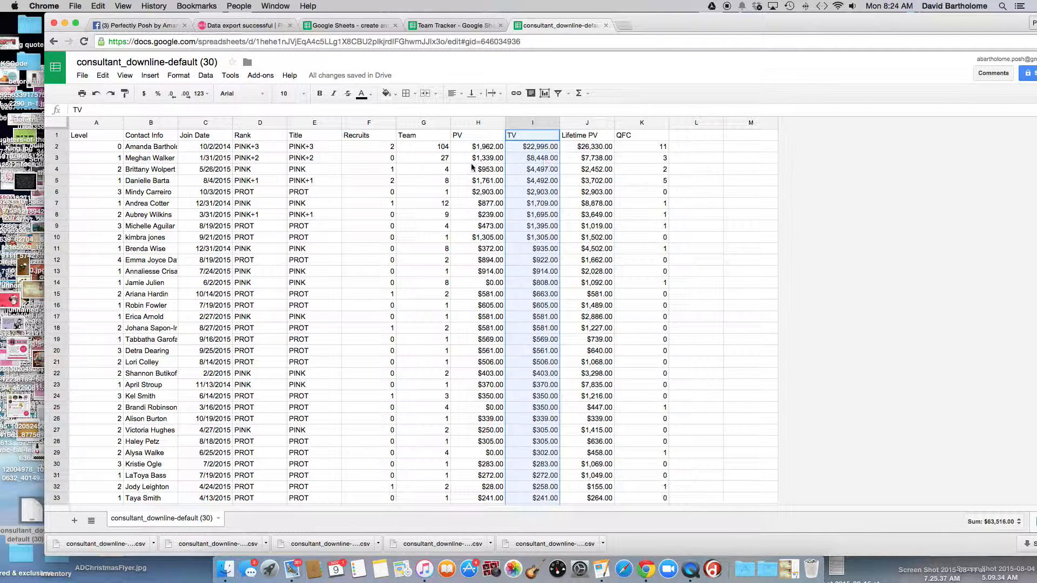
# Examine the PV, TV and QFC values of the consultants in rows 3 and 4
pyautogui.click(538, 160)
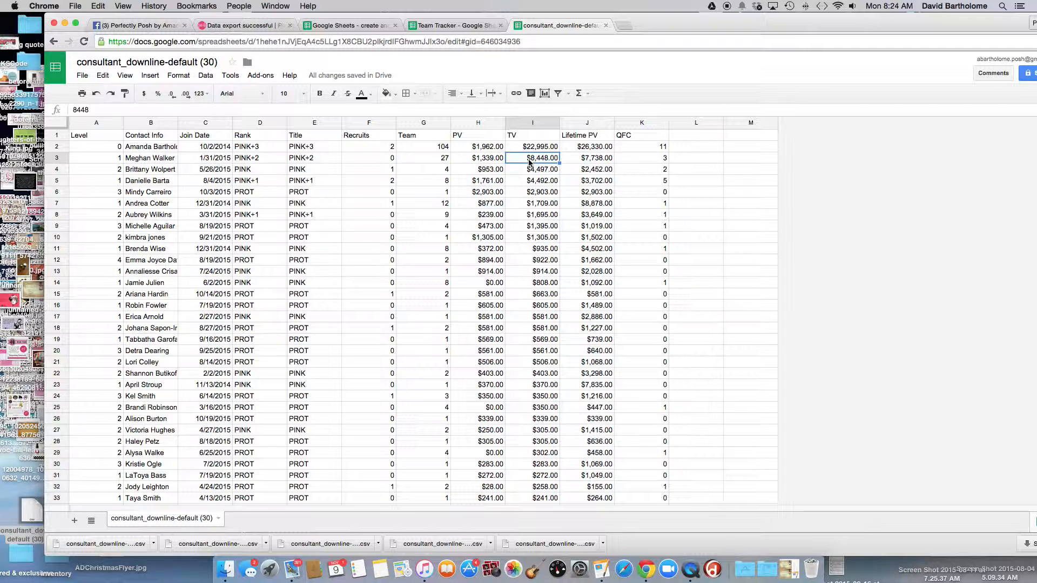
pyautogui.click(485, 161)
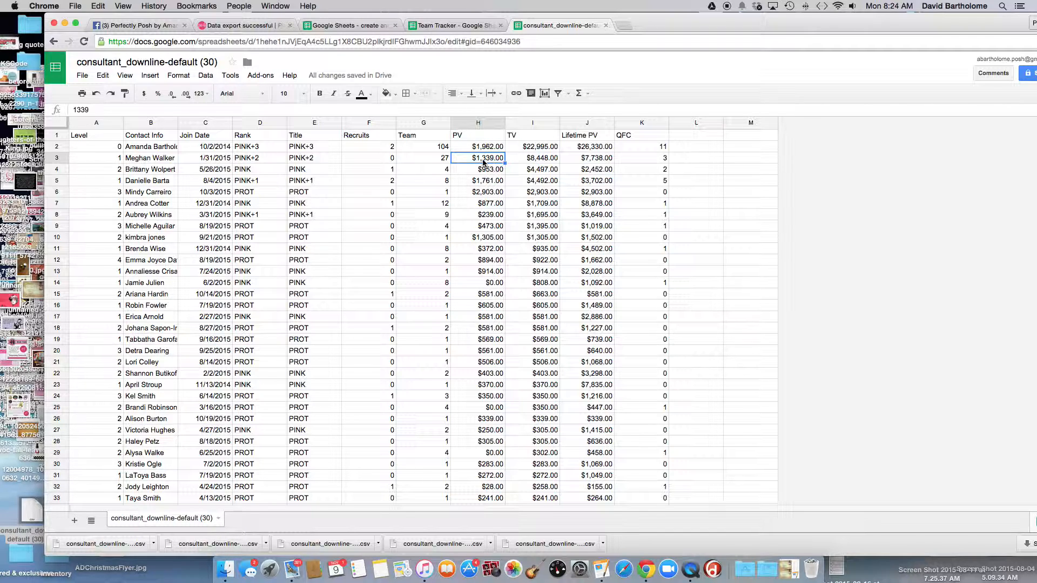
pyautogui.click(517, 159)
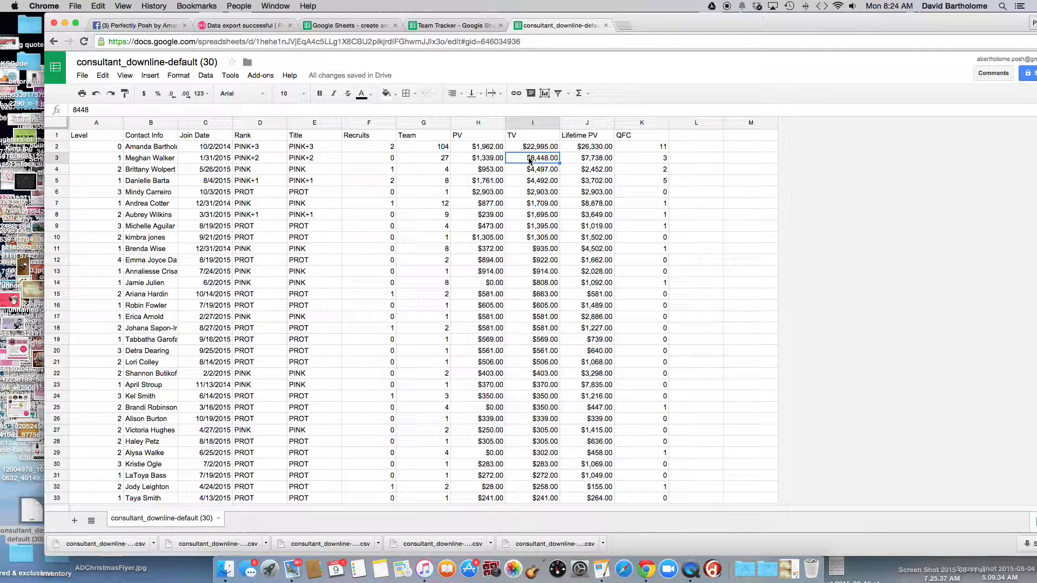
pyautogui.click(636, 159)
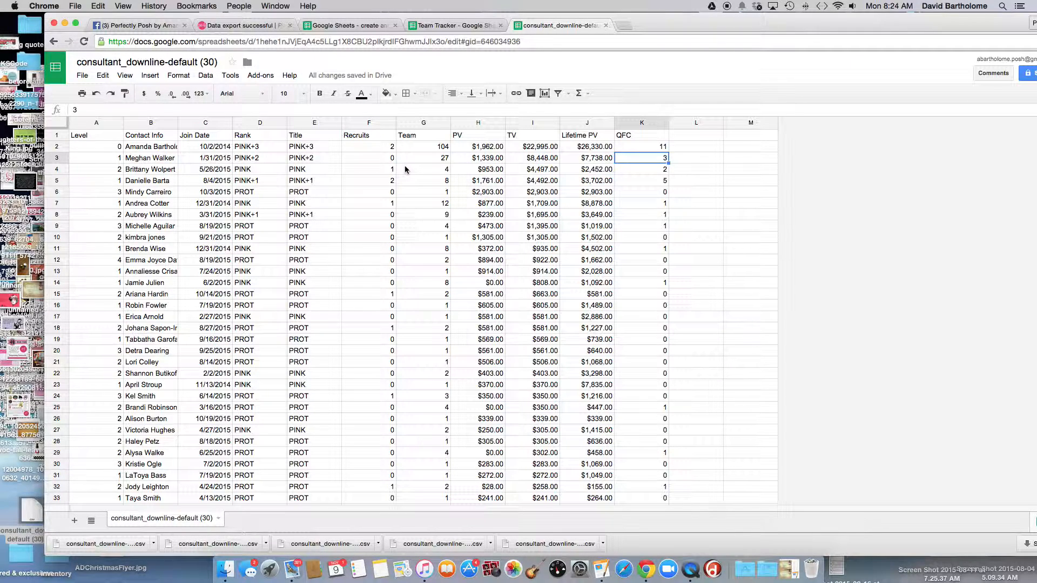
pyautogui.click(479, 170)
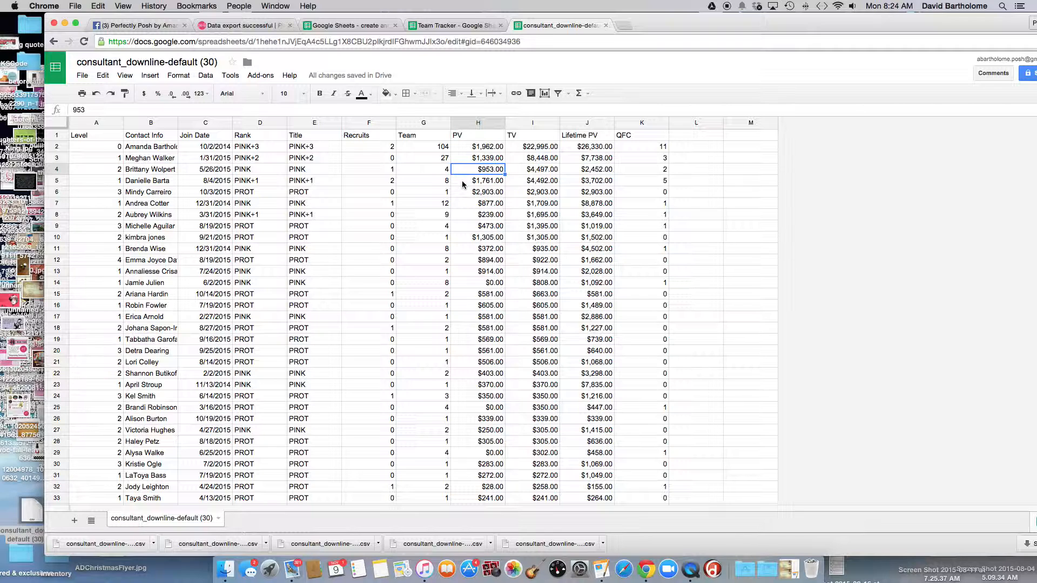
pyautogui.click(541, 174)
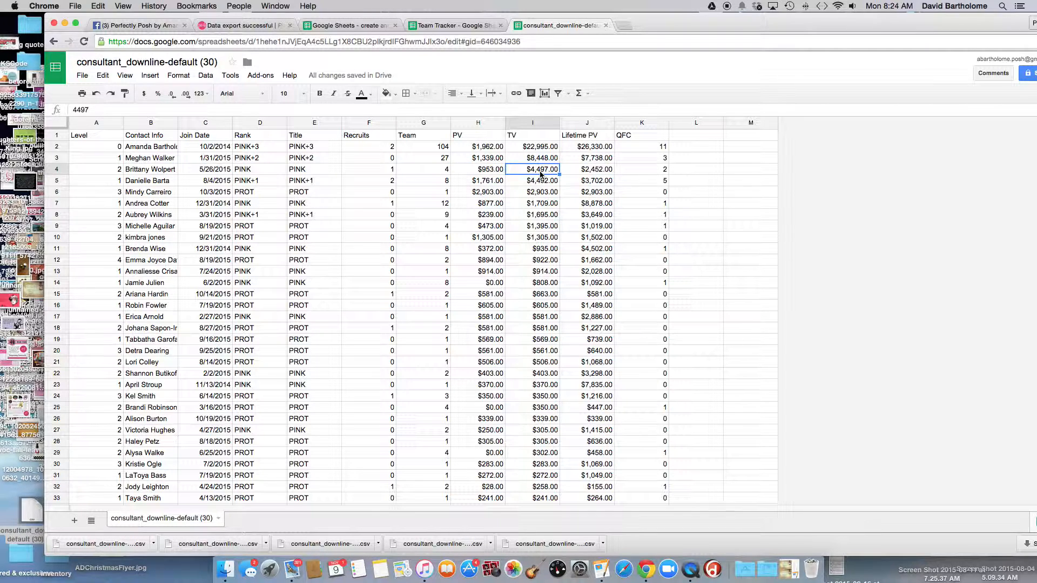
pyautogui.click(641, 174)
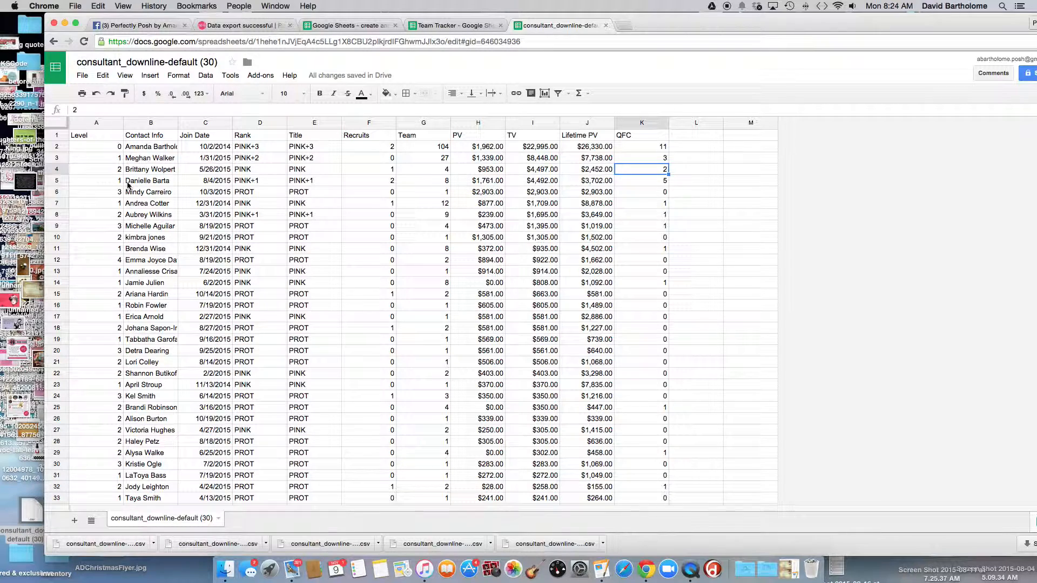
# Check the PV, TV and QFC values in row 5, and compare its QFC with row 3's
pyautogui.click(480, 183)
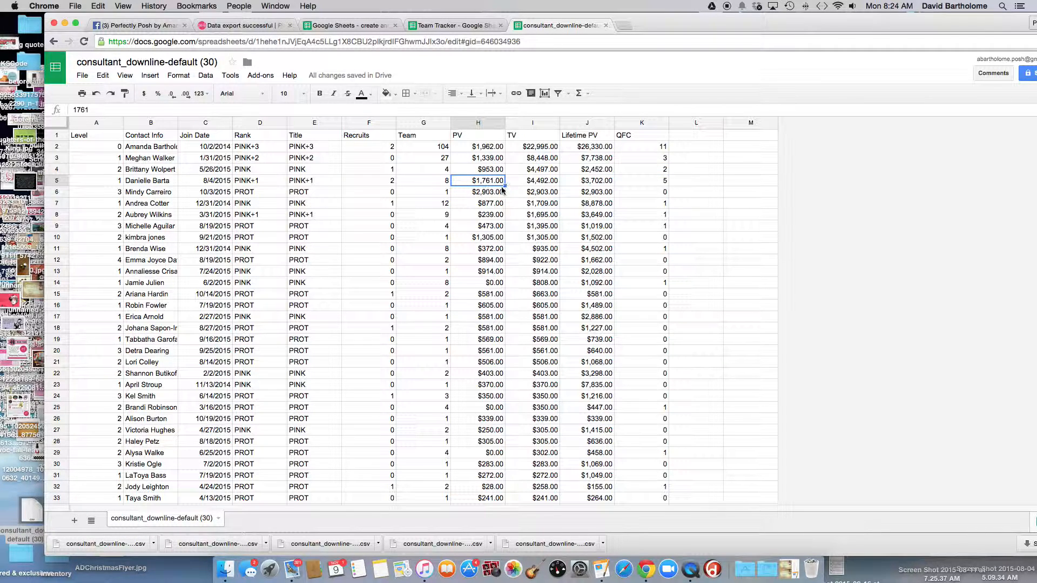
pyautogui.click(533, 184)
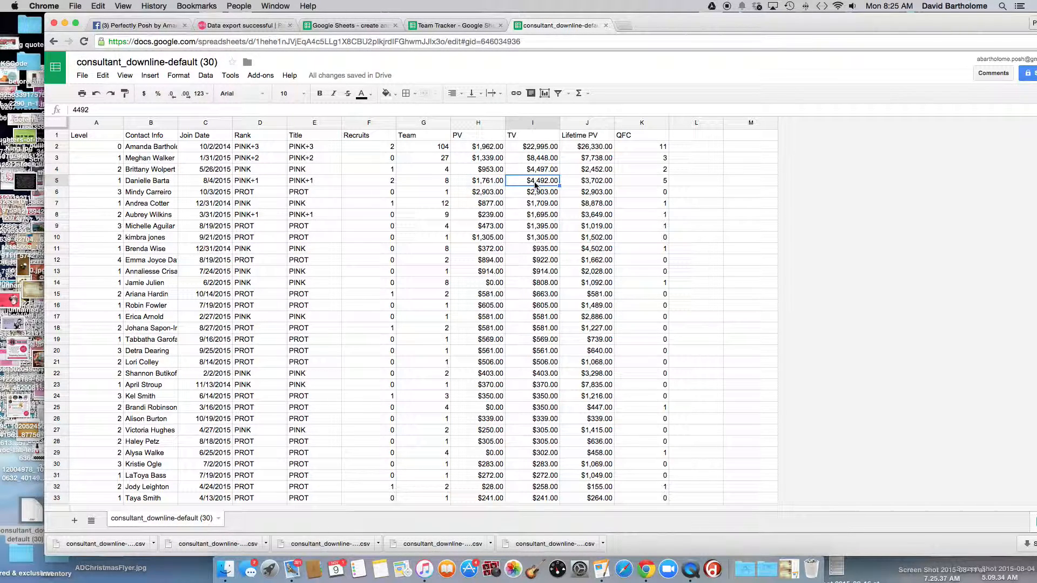
pyautogui.click(640, 184)
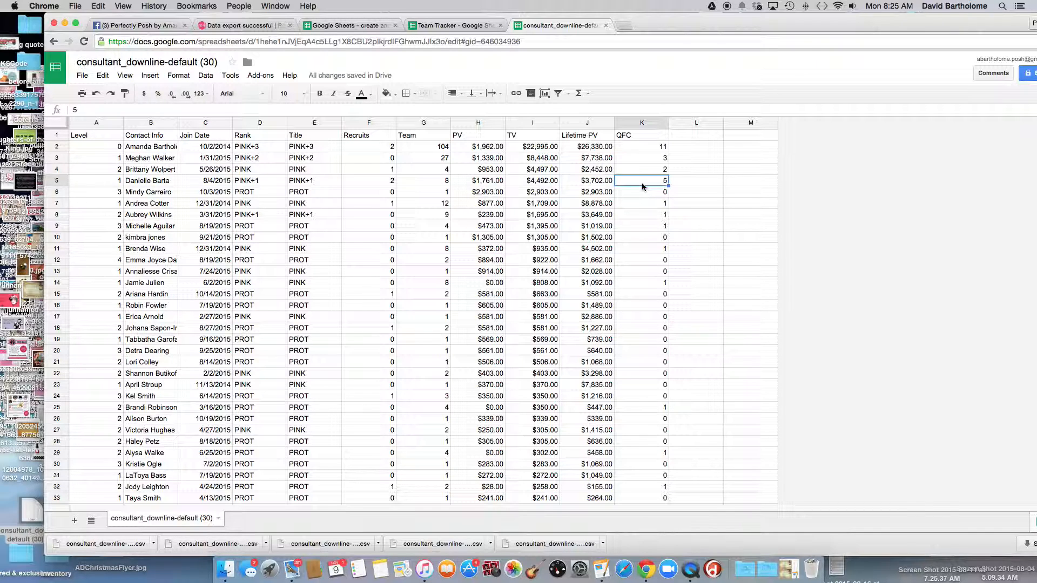
pyautogui.click(650, 161)
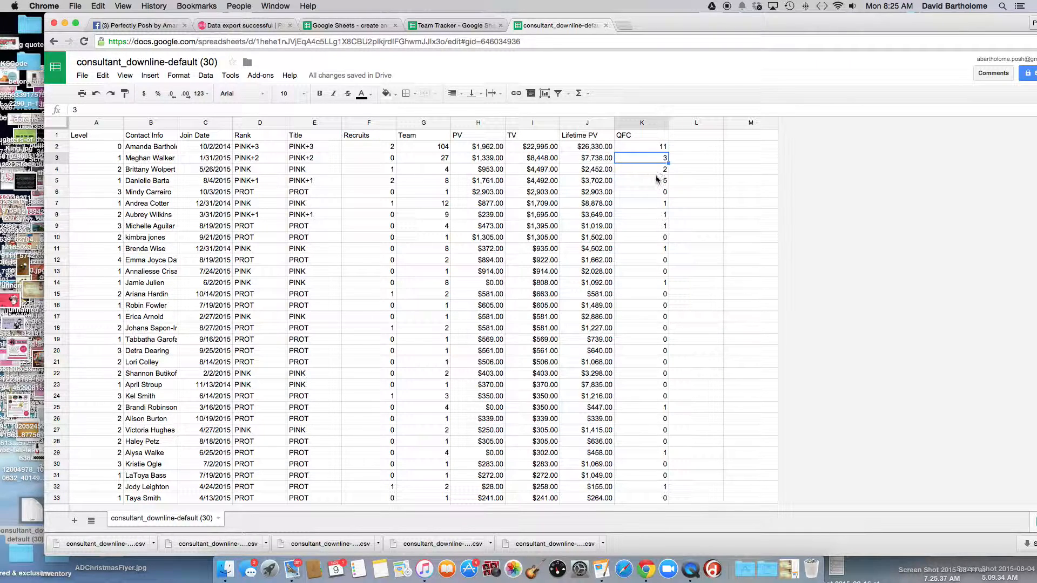
pyautogui.click(665, 182)
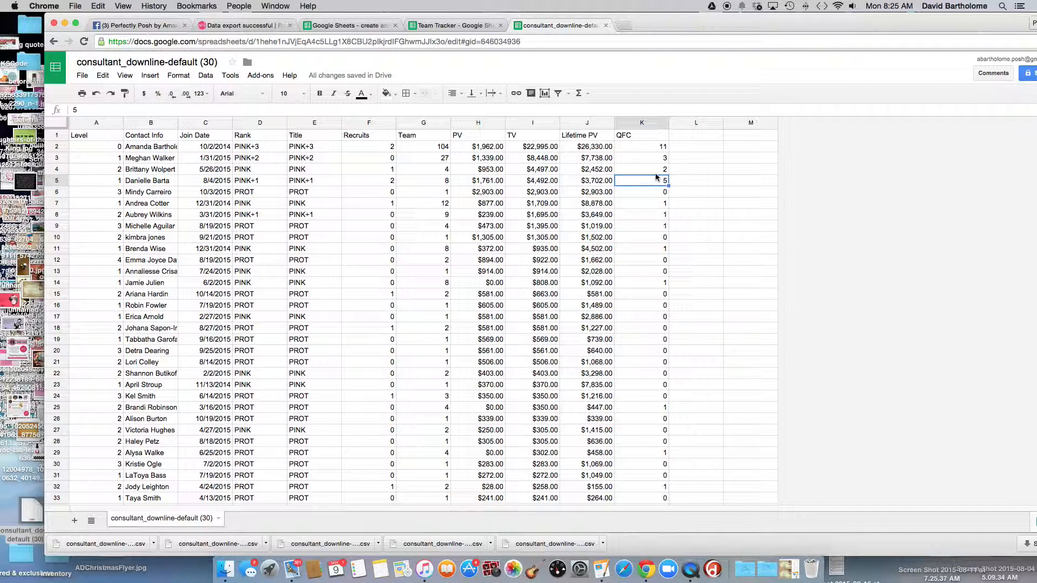
# Check TV and QFC for the consultants in rows 6 and 7, including row 7's PV
pyautogui.click(549, 194)
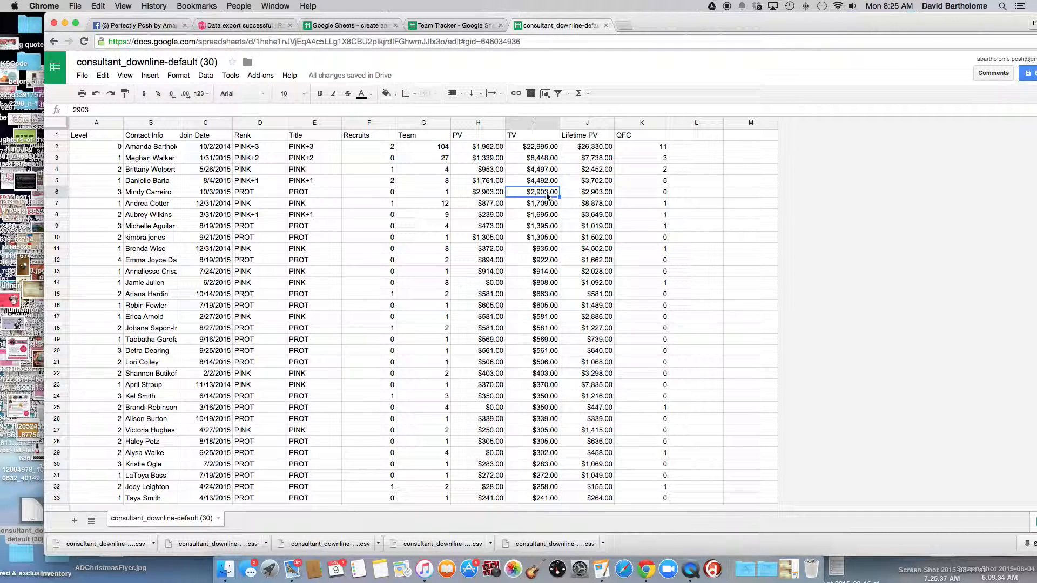
pyautogui.click(658, 192)
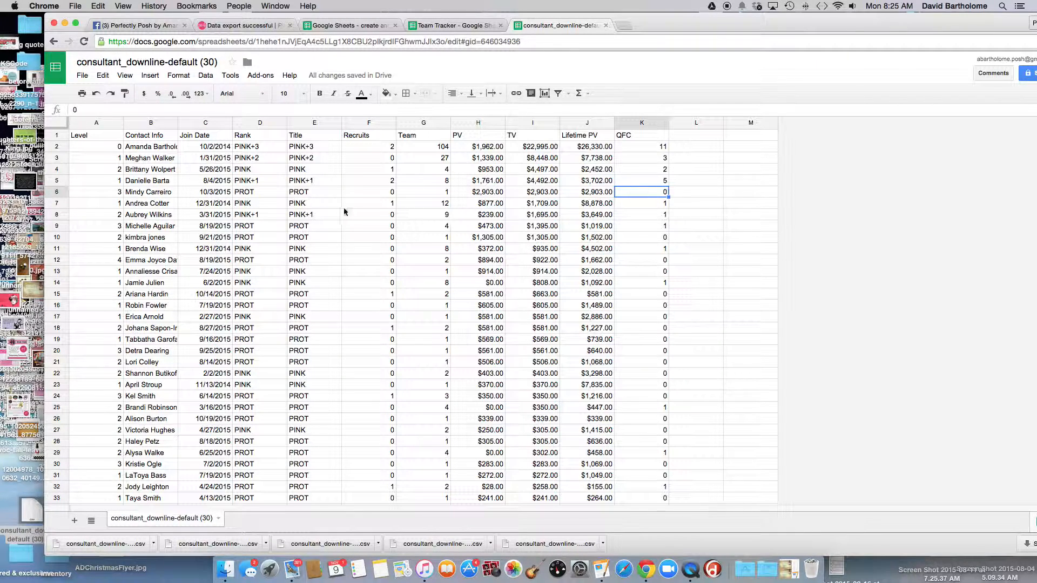
pyautogui.click(541, 205)
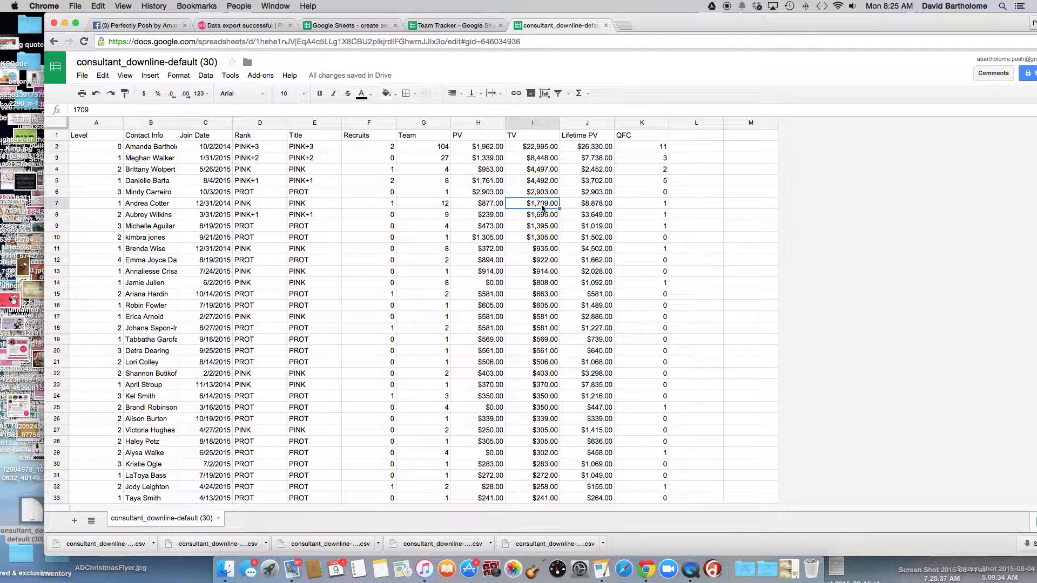
pyautogui.click(658, 205)
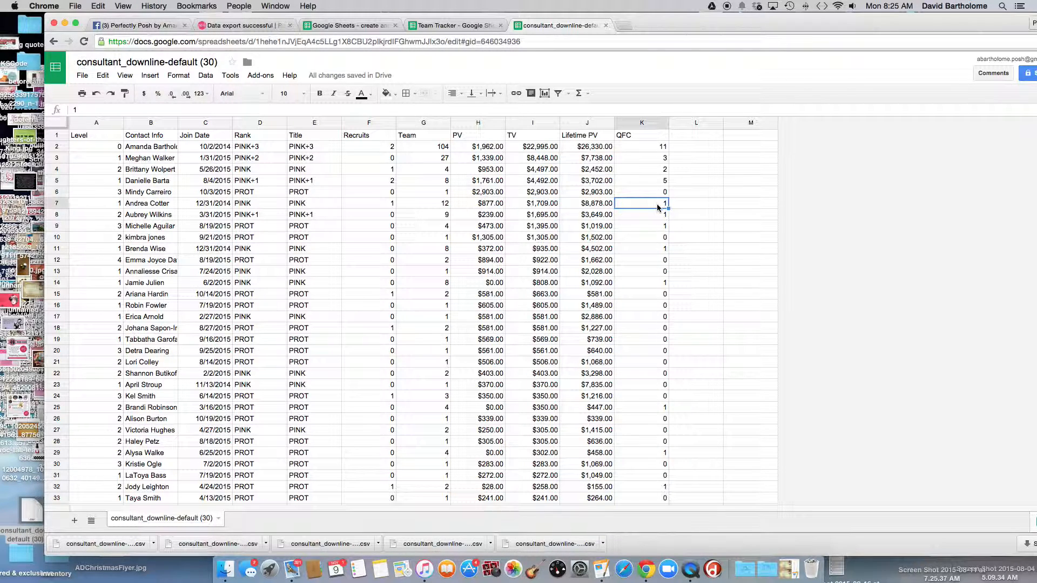
pyautogui.click(499, 204)
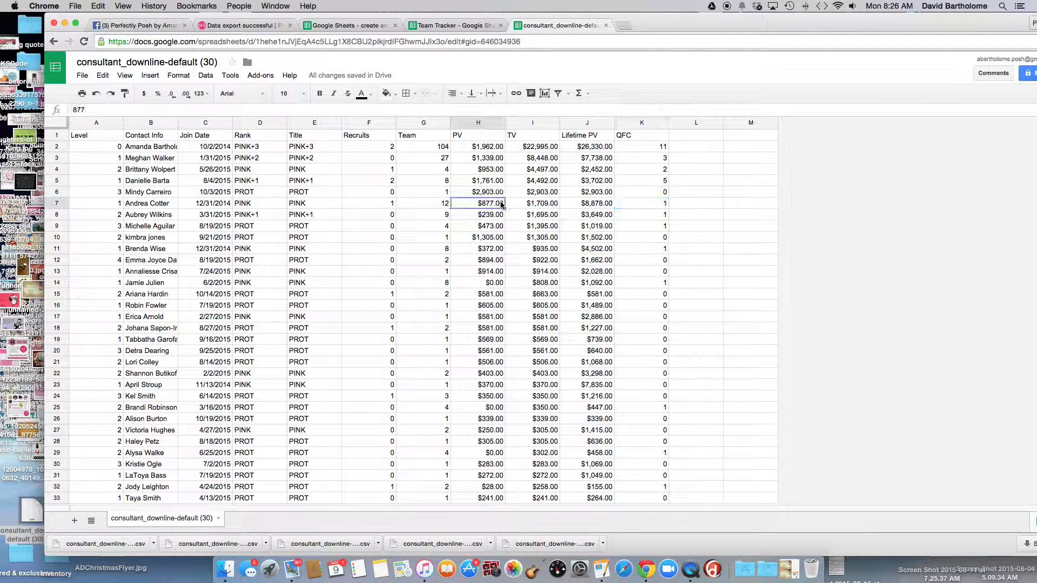
pyautogui.click(545, 205)
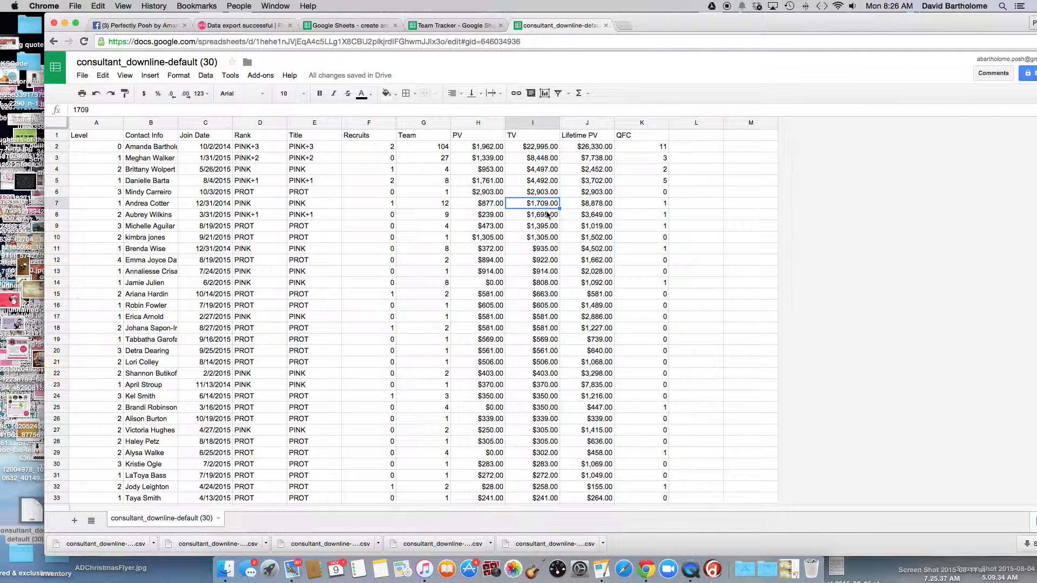
# Compare the downline report with the Team Tracker's PP2 prize entry in B39 and TOP SALES entry in B38
pyautogui.click(460, 28)
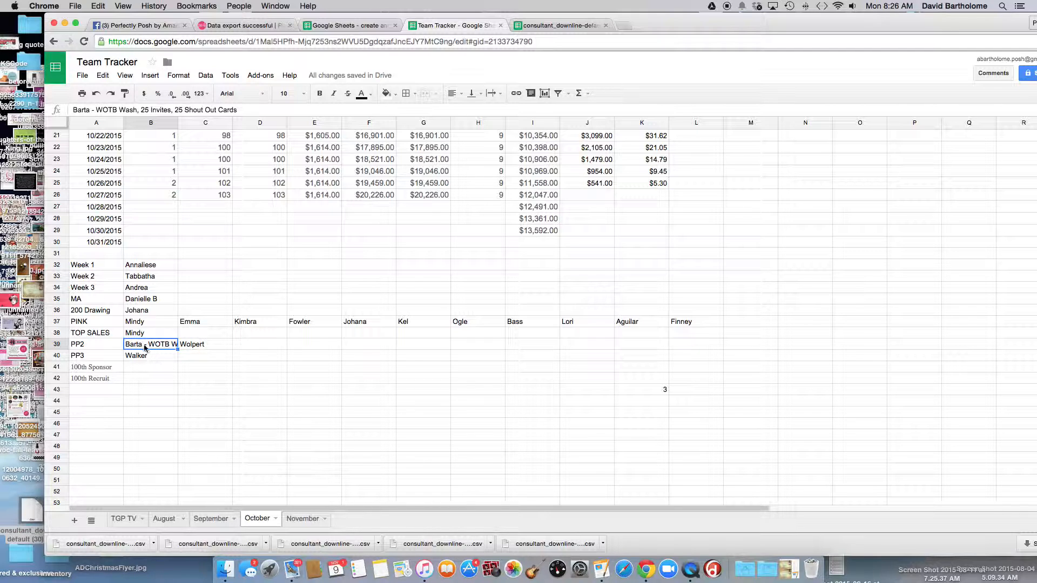
pyautogui.click(533, 28)
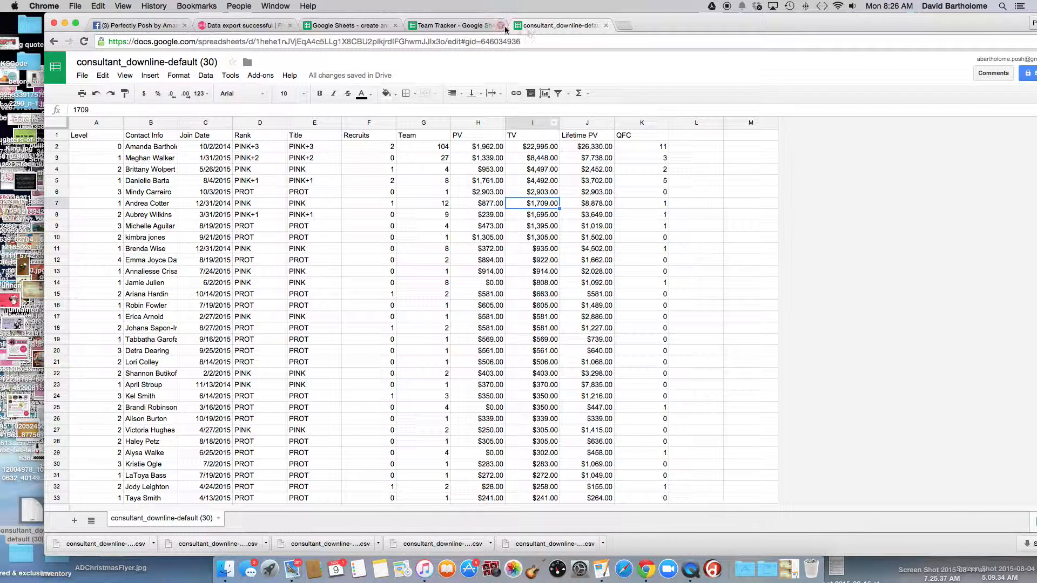
pyautogui.click(424, 28)
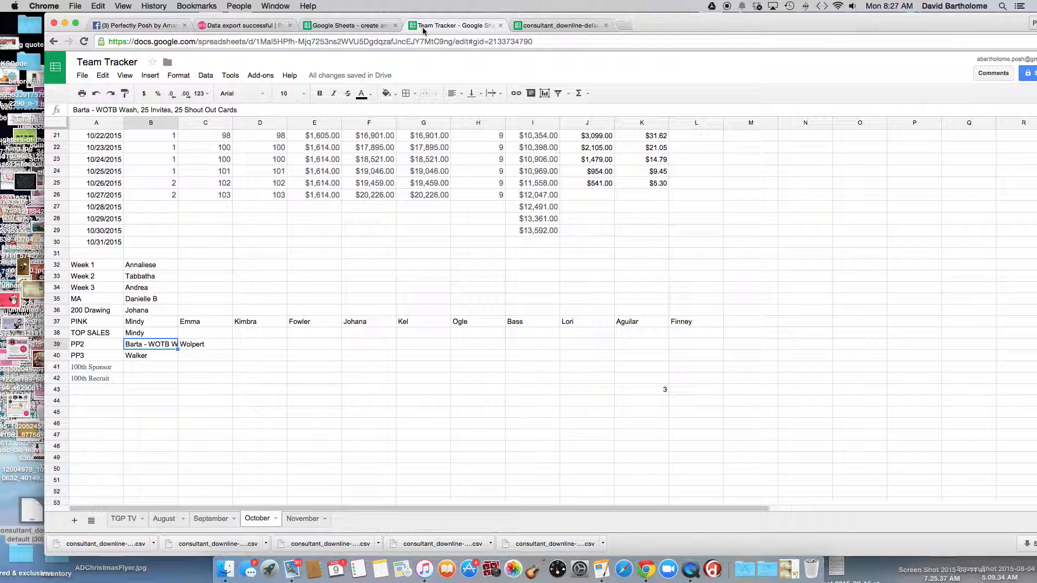
pyautogui.click(151, 332)
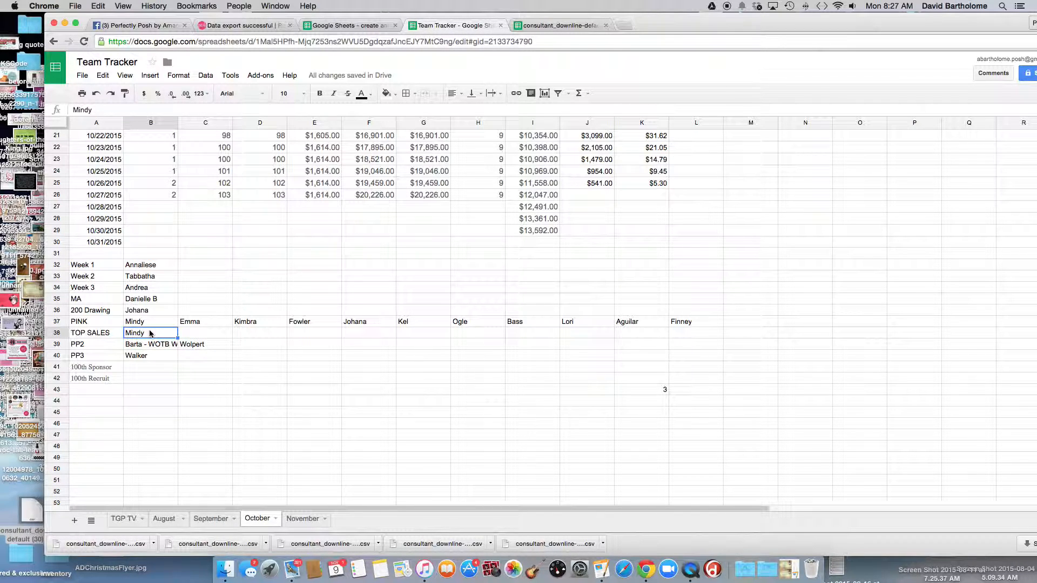
# Sort the consultant_downline-default (30) sheet by the PV column from Z to A
pyautogui.click(549, 27)
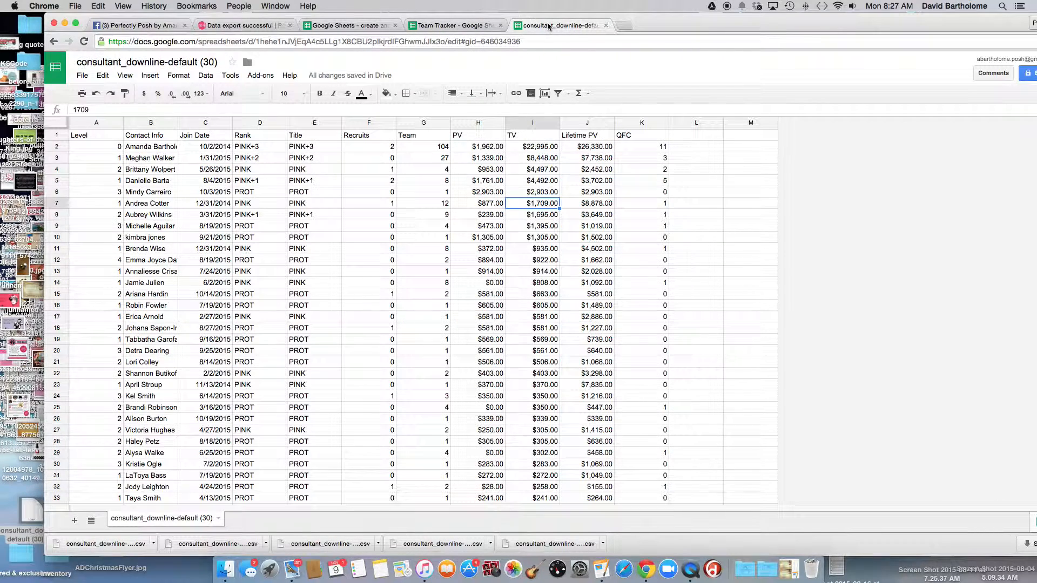
pyautogui.click(499, 123)
pyautogui.click(537, 312)
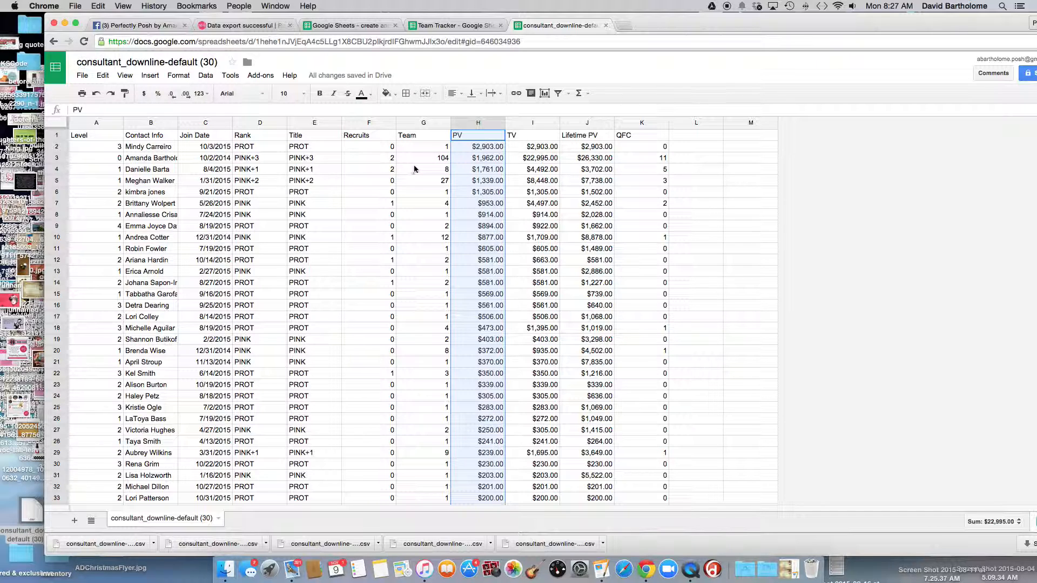
# Examine the PV values in rows 3 and 4 of the downline report, and compare them with the Team Tracker's TOP SALES row
pyautogui.click(479, 159)
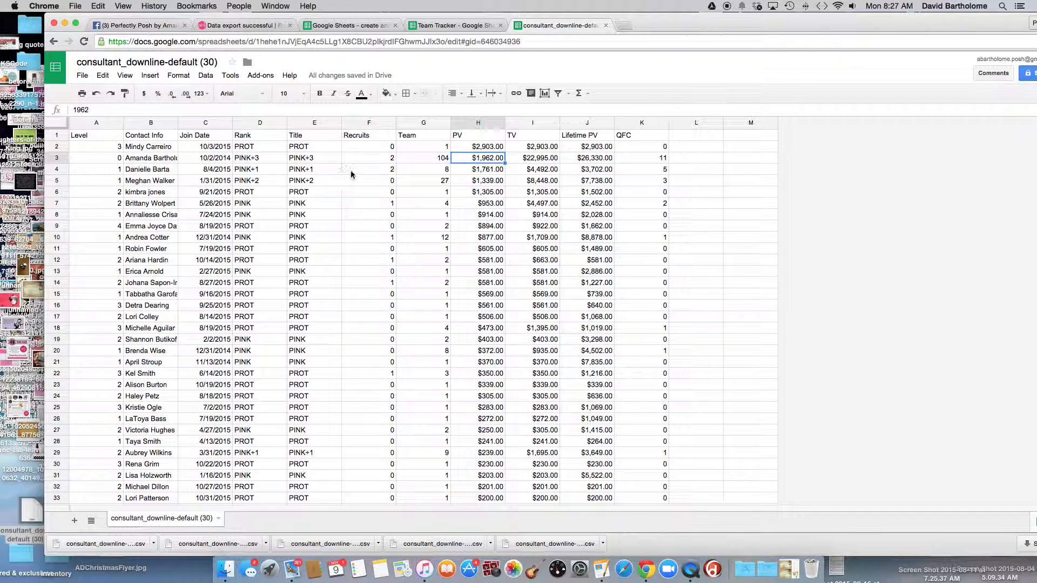
pyautogui.click(495, 172)
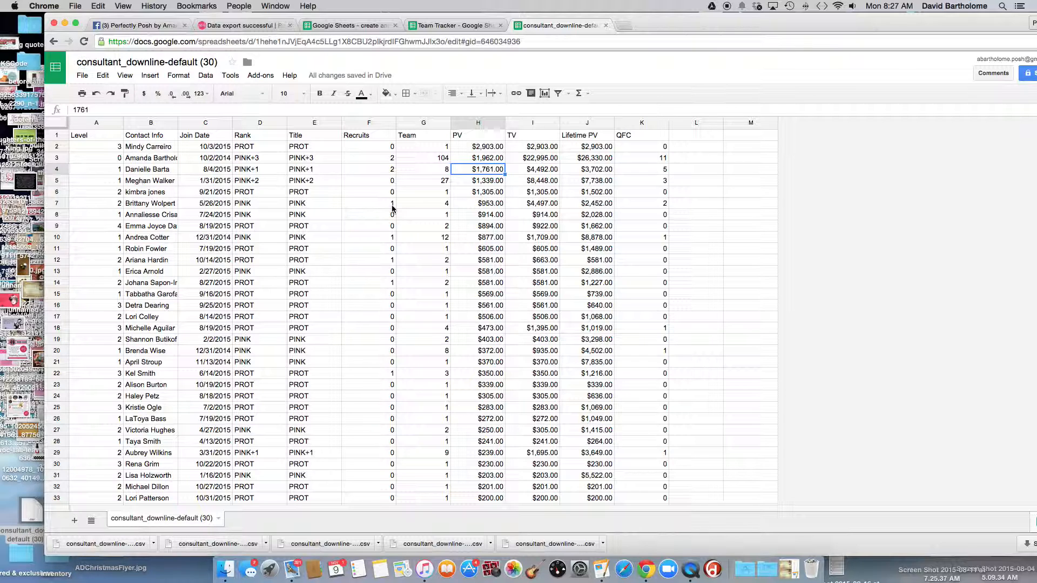
pyautogui.click(439, 26)
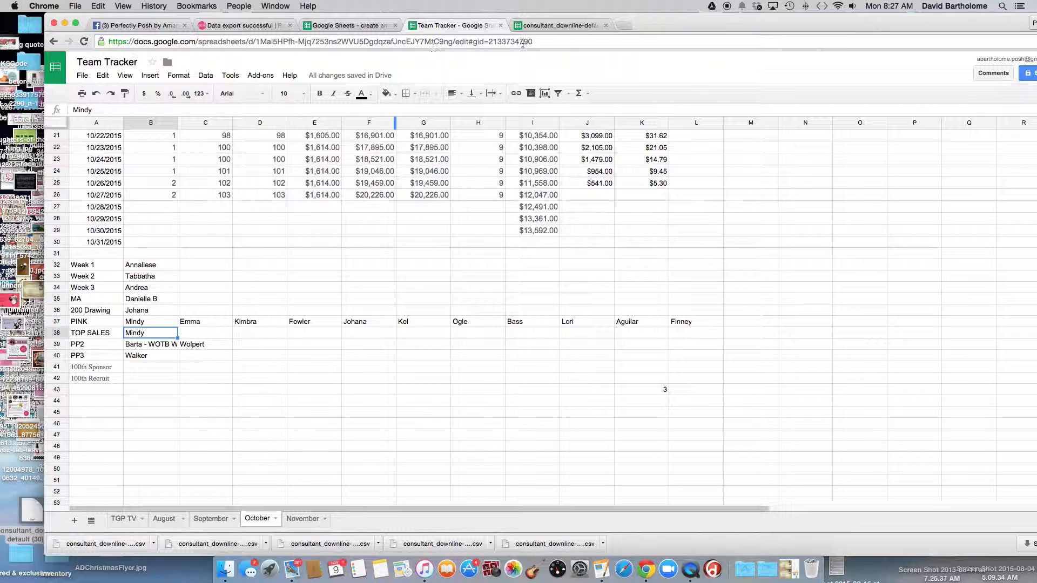
pyautogui.click(530, 25)
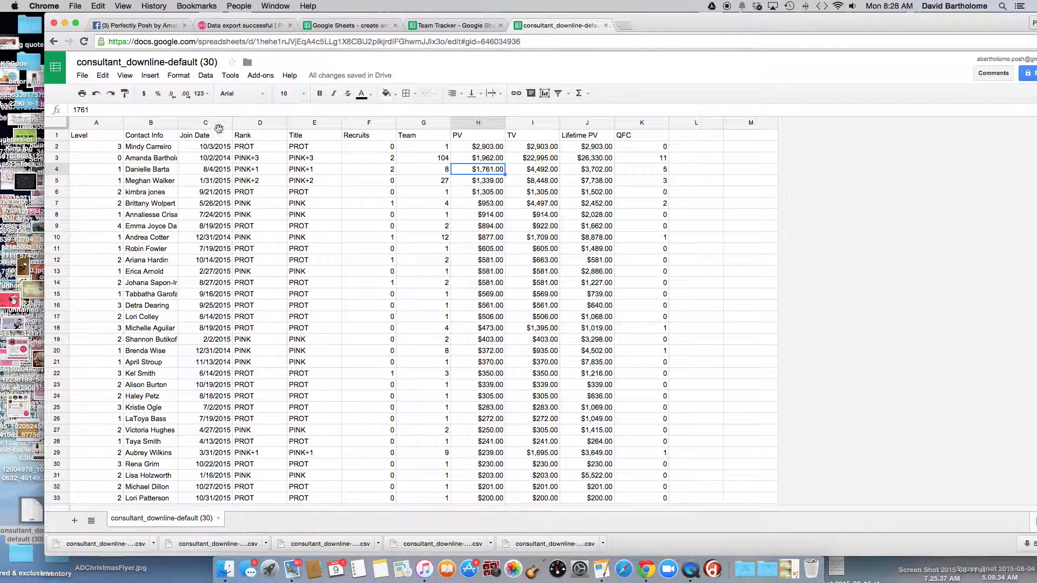
# Copy the range B2:K33, from Contact Info through QFC, in the downline report sorted by PV
pyautogui.click(147, 148)
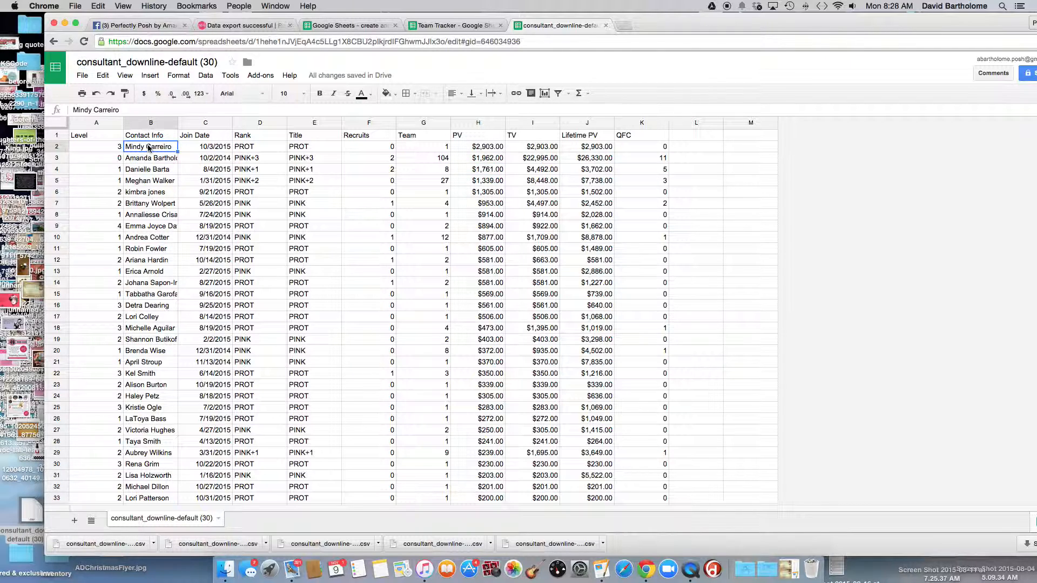
pyautogui.click(162, 148)
pyautogui.moveTo(162, 147); pyautogui.dragTo(606, 477)
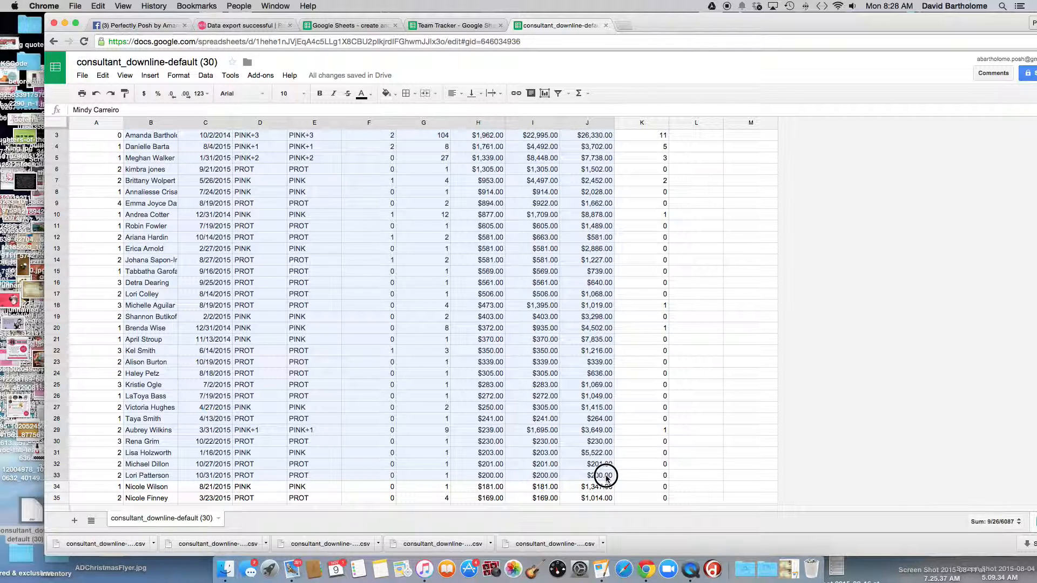
pyautogui.moveTo(606, 477); pyautogui.dragTo(629, 478)
pyautogui.click(97, 6)
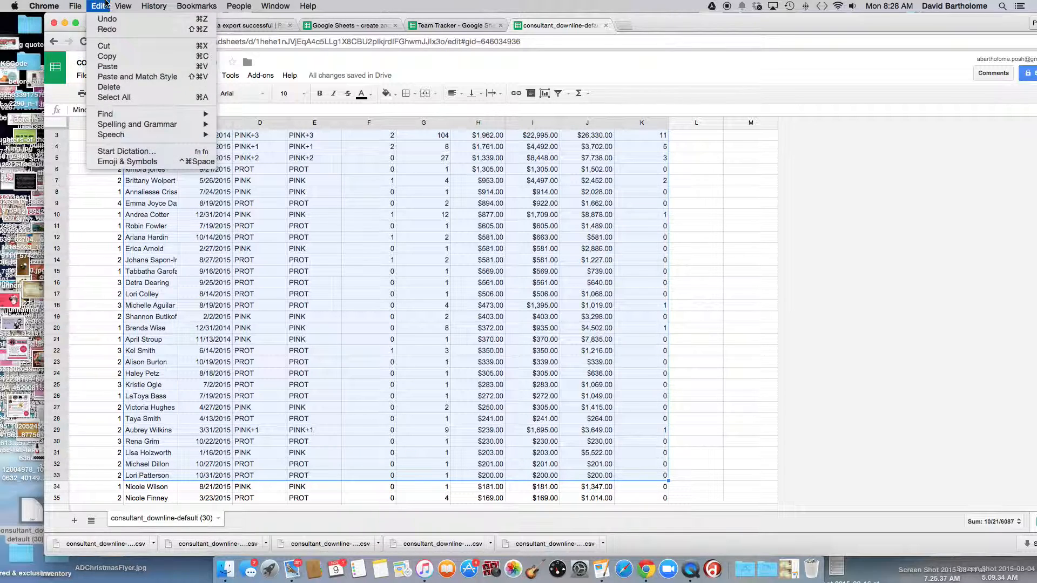
pyautogui.click(117, 56)
# Paste the copied top-sales rows into the Team Tracker's October sheet starting at A44, and look over the pasted block
pyautogui.press('super+alt+Left')
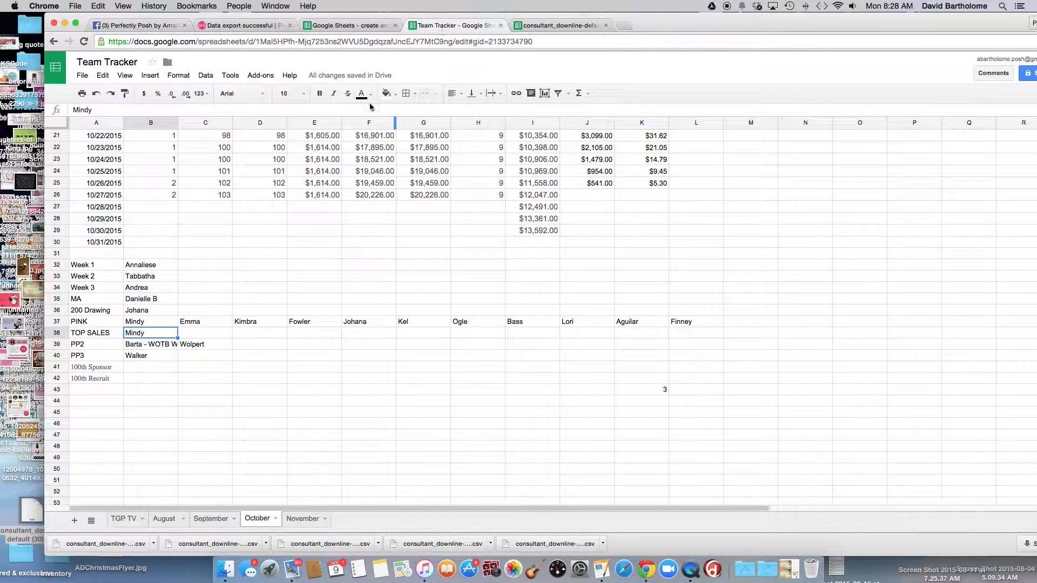
pyautogui.click(115, 401)
pyautogui.rightClick(115, 400)
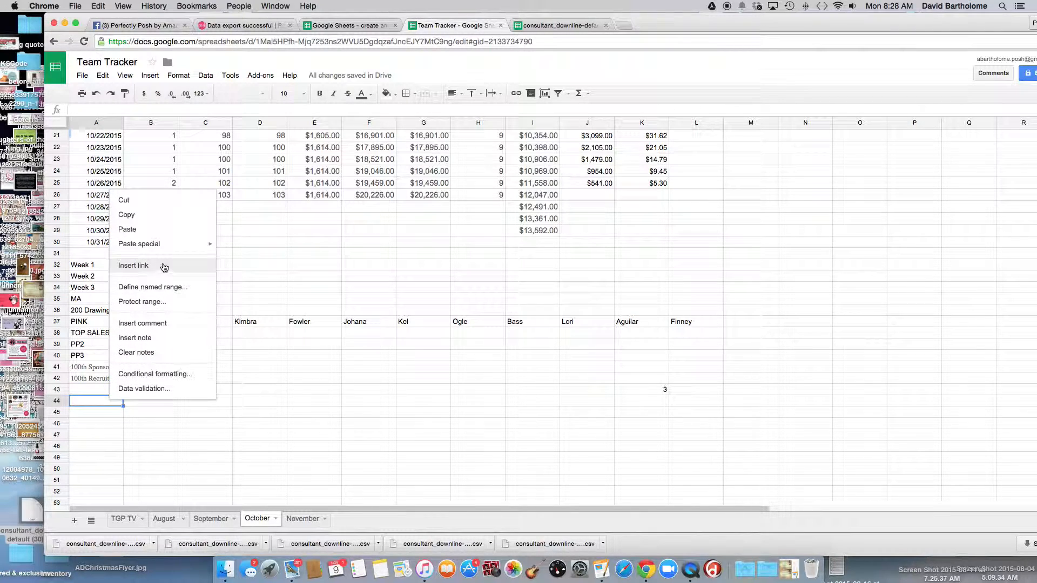
pyautogui.click(144, 229)
pyautogui.scroll(-3, 805, 405)
pyautogui.scroll(-5, 805, 407)
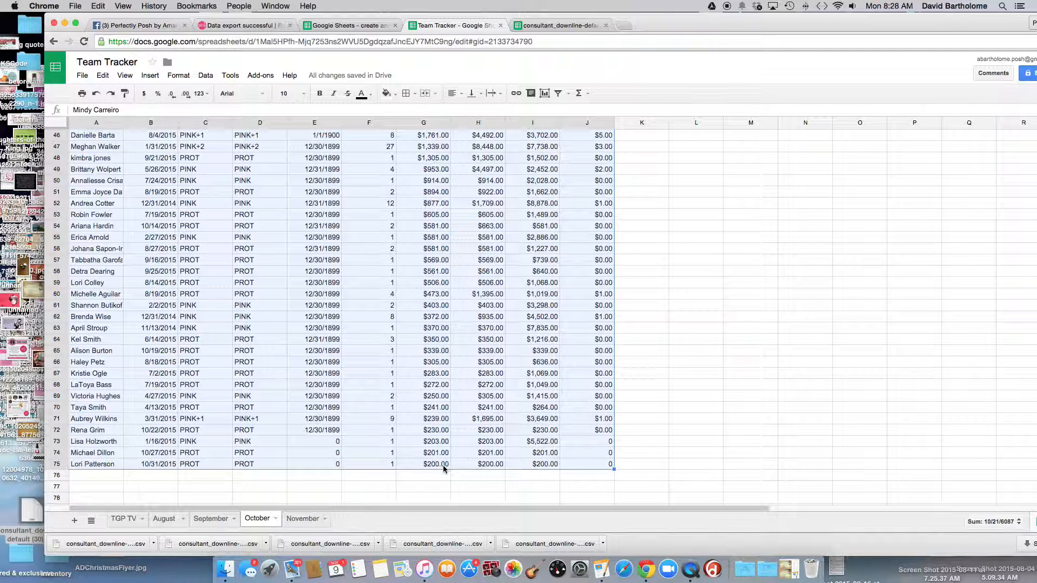
pyautogui.scroll(1, 444, 466)
pyautogui.scroll(-1, 446, 469)
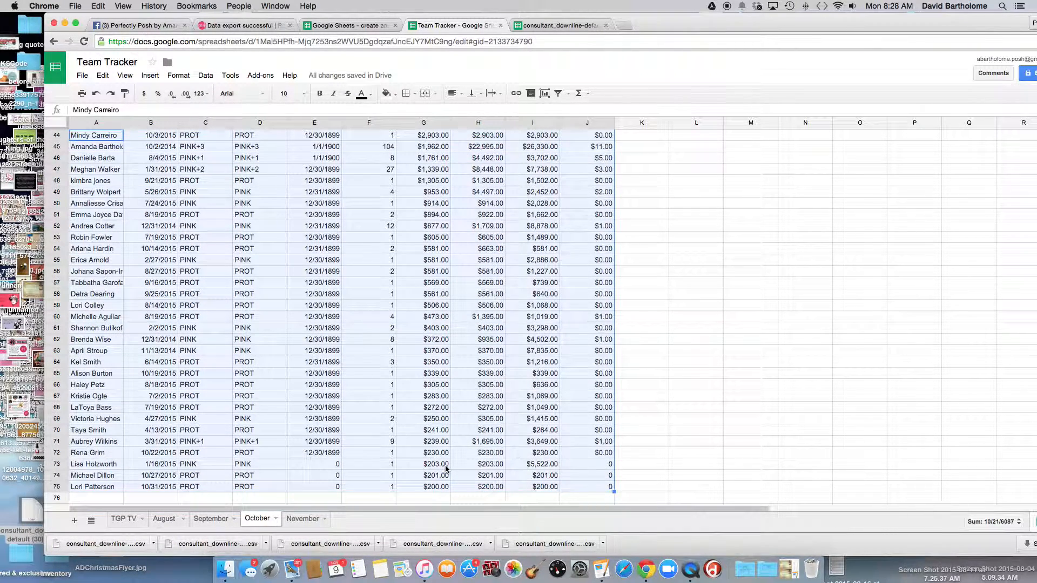
pyautogui.scroll(1, 446, 469)
pyautogui.scroll(4, 446, 469)
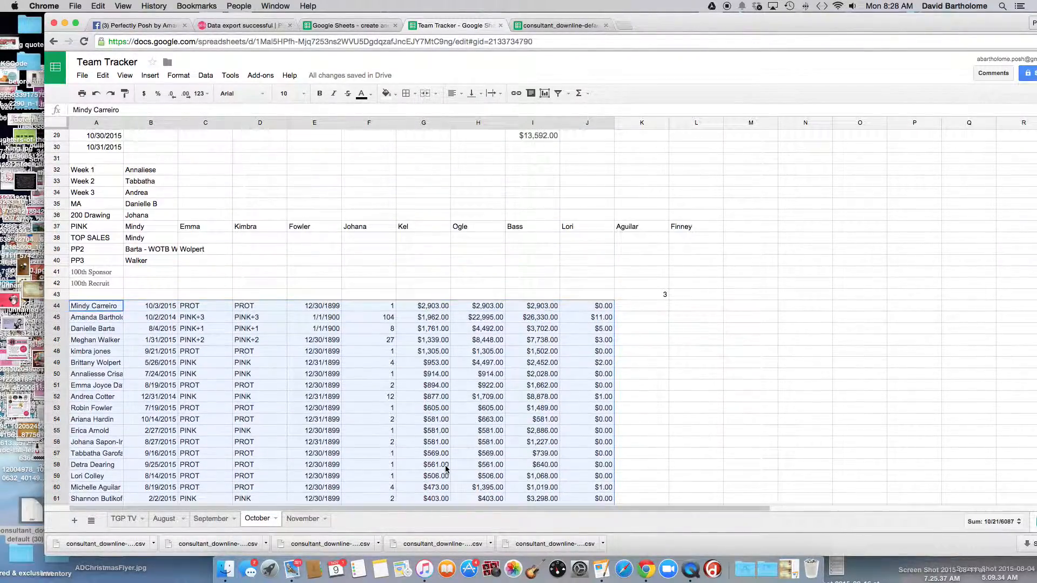
# Sort the consultant_downline-default (30) sheet by the Recruits column from Z to A
pyautogui.click(554, 27)
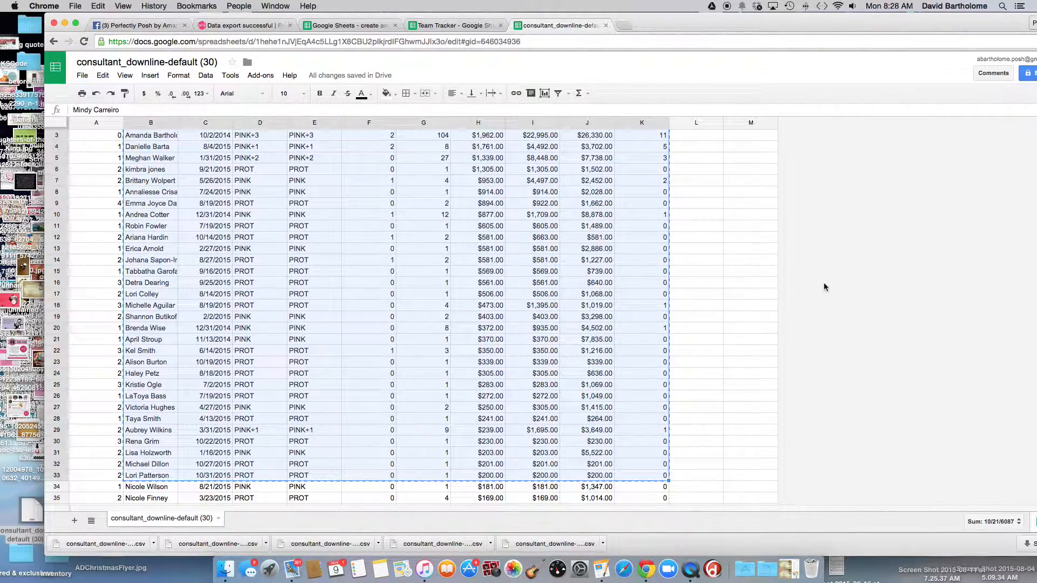
pyautogui.scroll(1, 825, 286)
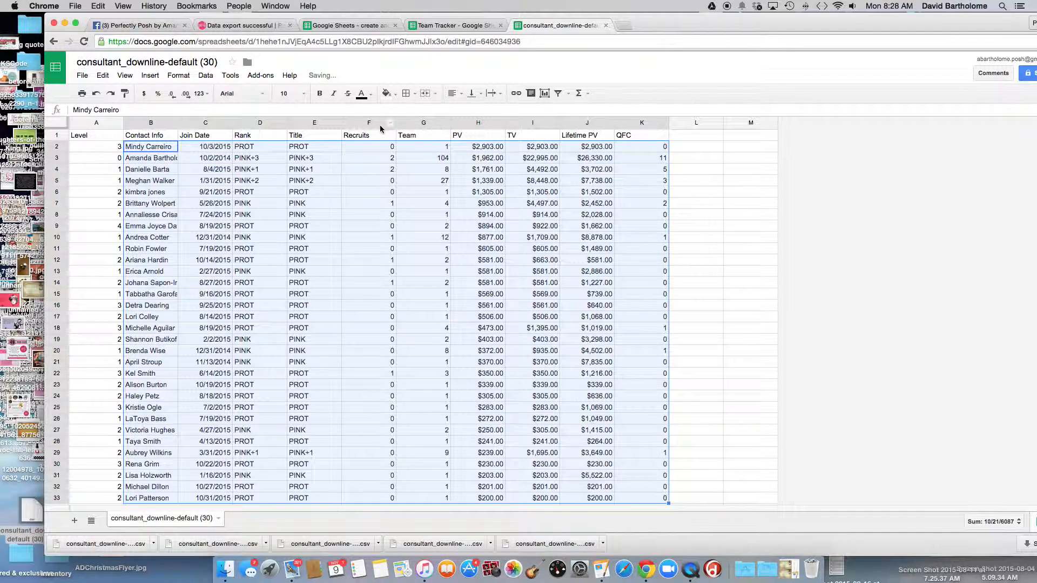
pyautogui.click(381, 178)
pyautogui.click(367, 123)
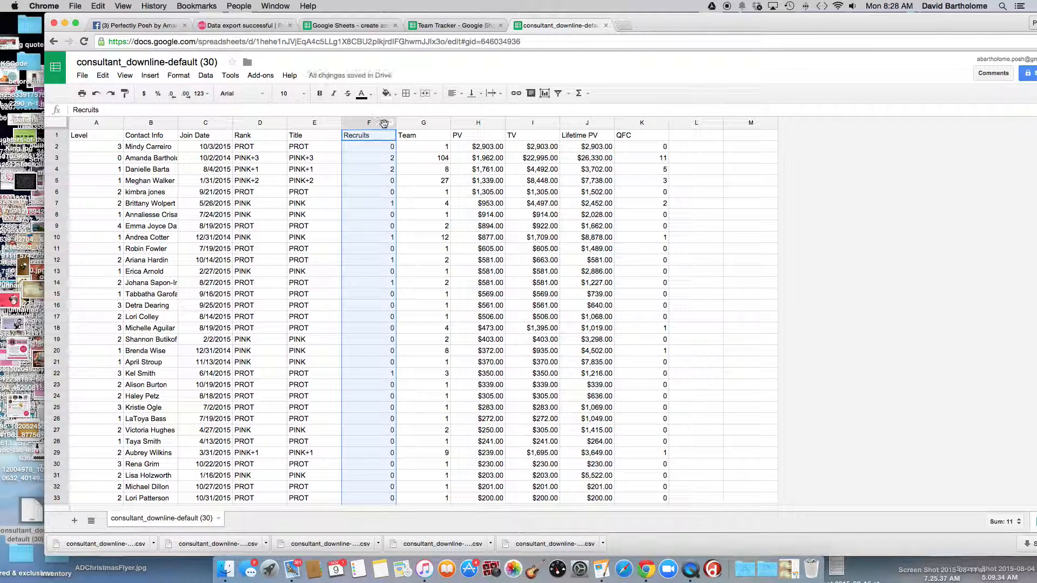
pyautogui.click(391, 124)
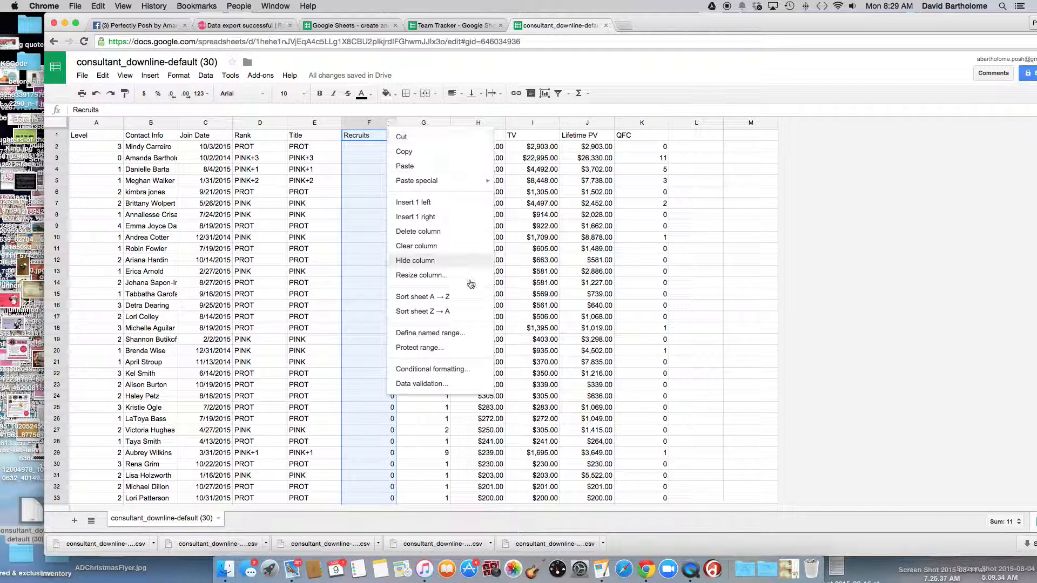
pyautogui.click(423, 312)
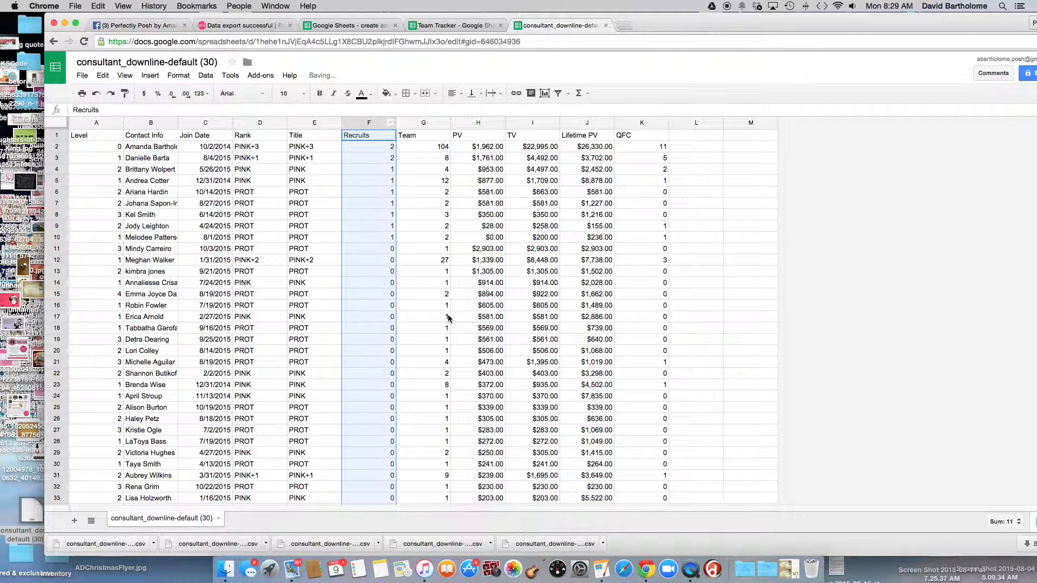
# Copy the recruiting consultants in B2:F10 of the downline report into the Team Tracker's October sheet starting at A77
pyautogui.click(379, 239)
pyautogui.moveTo(381, 238); pyautogui.dragTo(158, 149)
pyautogui.click(98, 6)
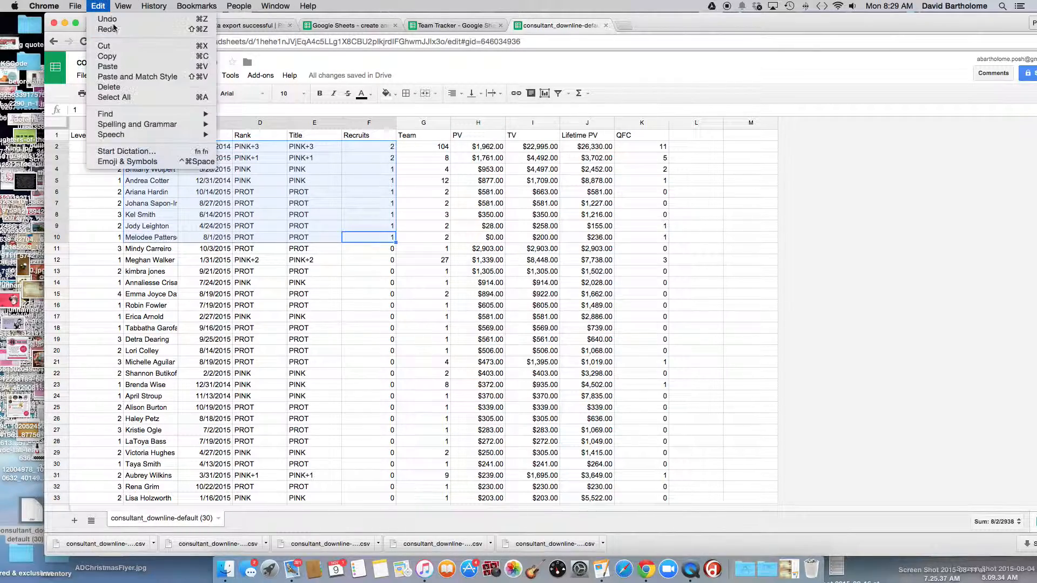
pyautogui.click(102, 54)
pyautogui.click(447, 26)
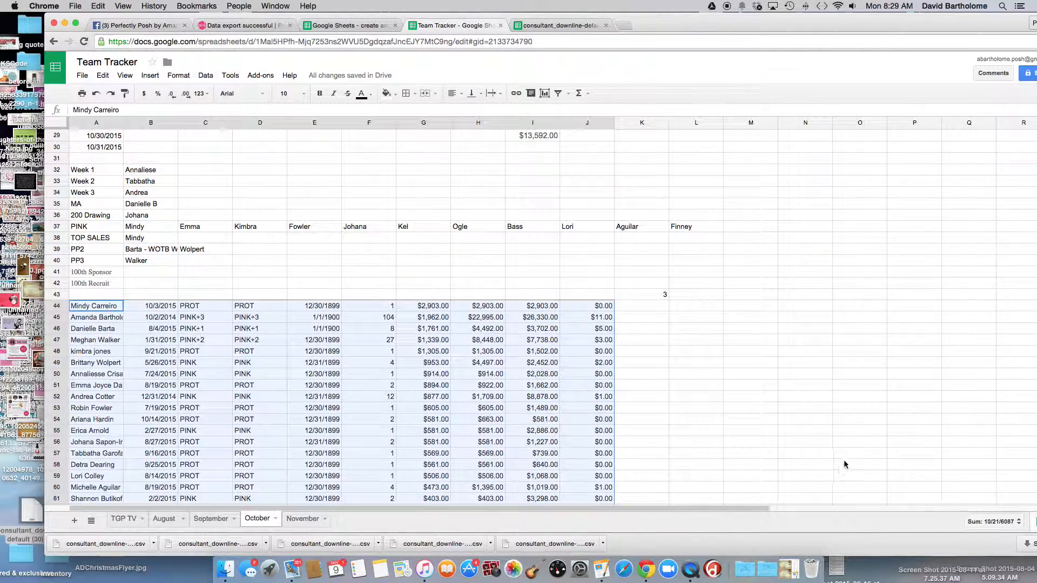
pyautogui.scroll(-10, 846, 459)
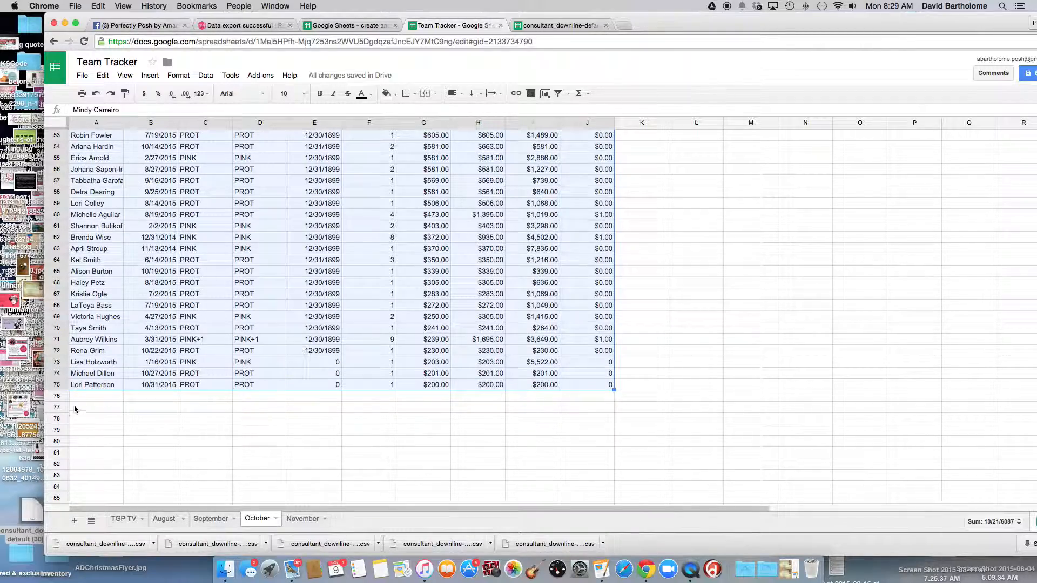
pyautogui.rightClick(76, 408)
pyautogui.click(93, 236)
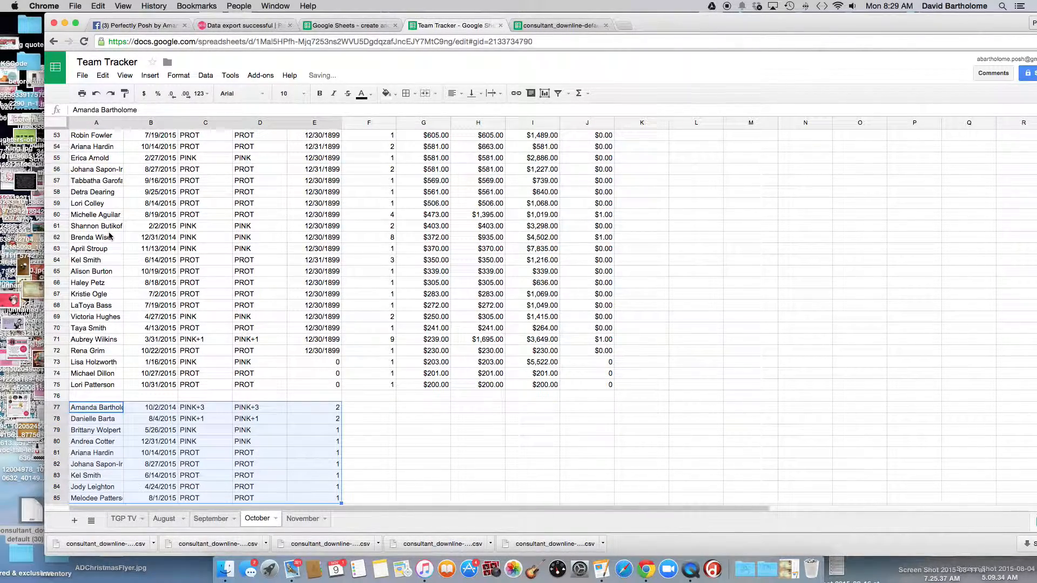
# Return to the downline report and sort the sheet by the Join Date column from Z to A
pyautogui.click(378, 26)
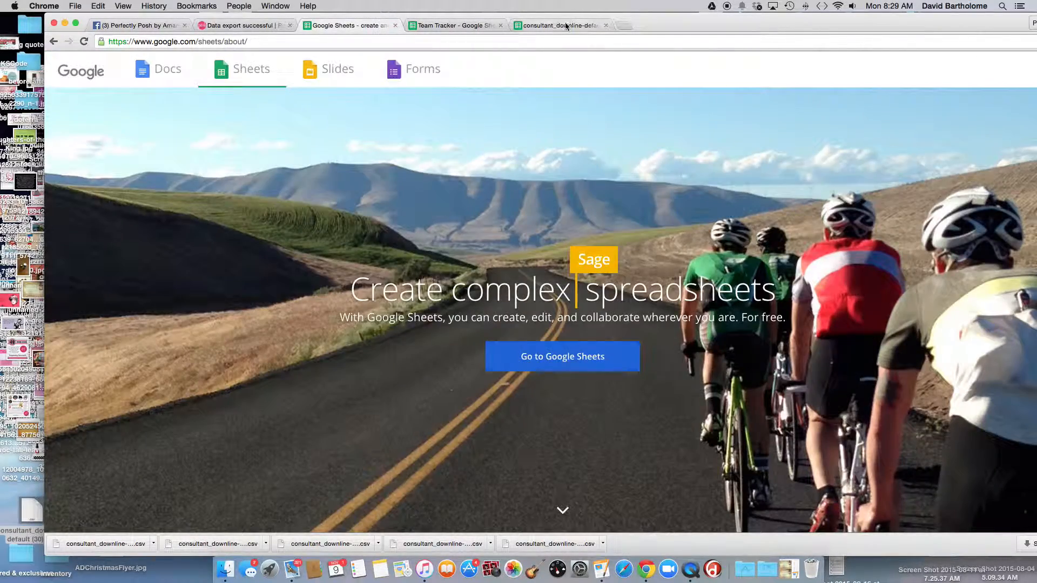
pyautogui.click(562, 26)
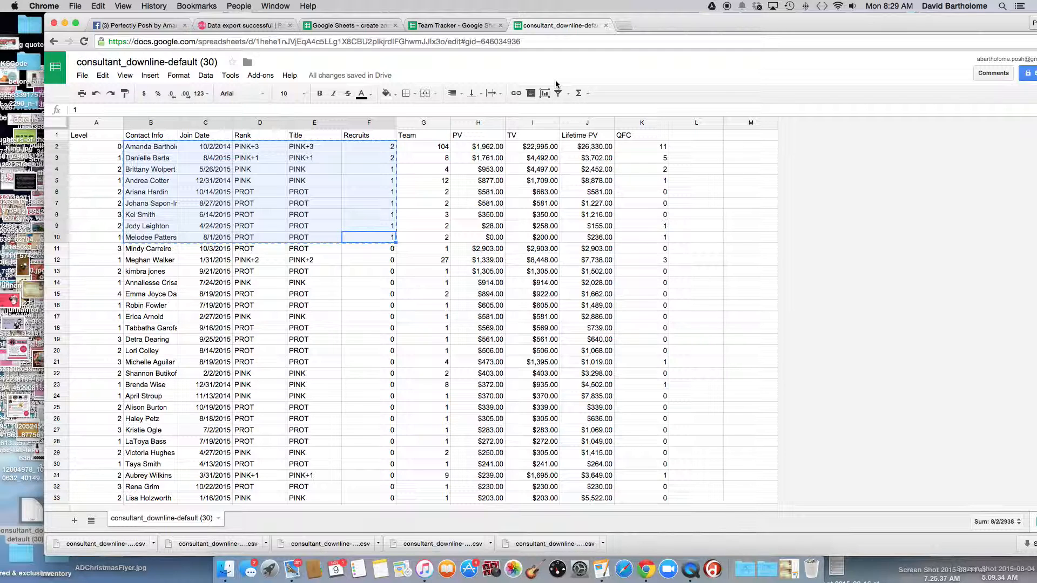
pyautogui.click(478, 25)
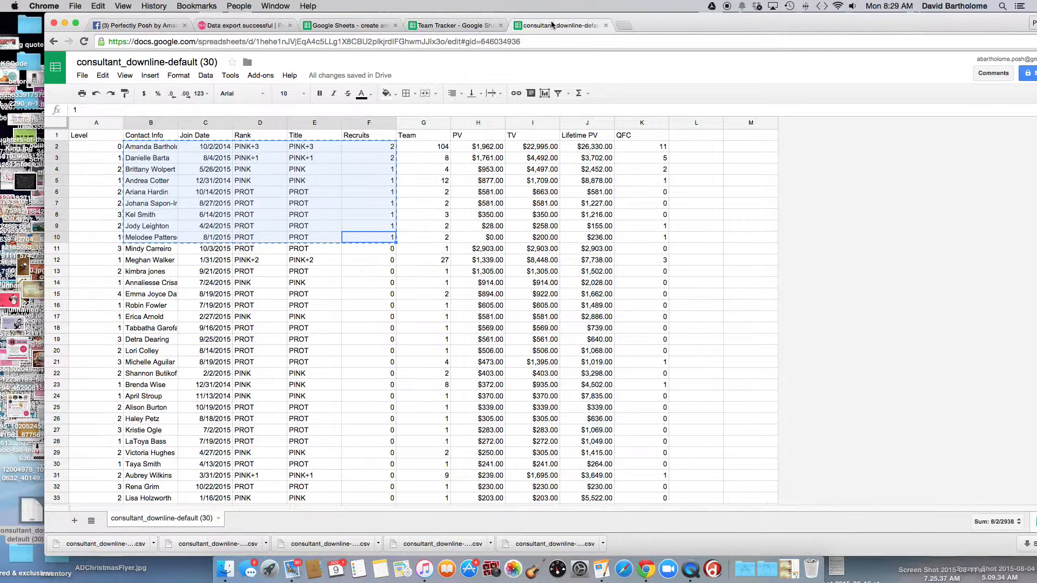
pyautogui.click(551, 24)
pyautogui.click(815, 223)
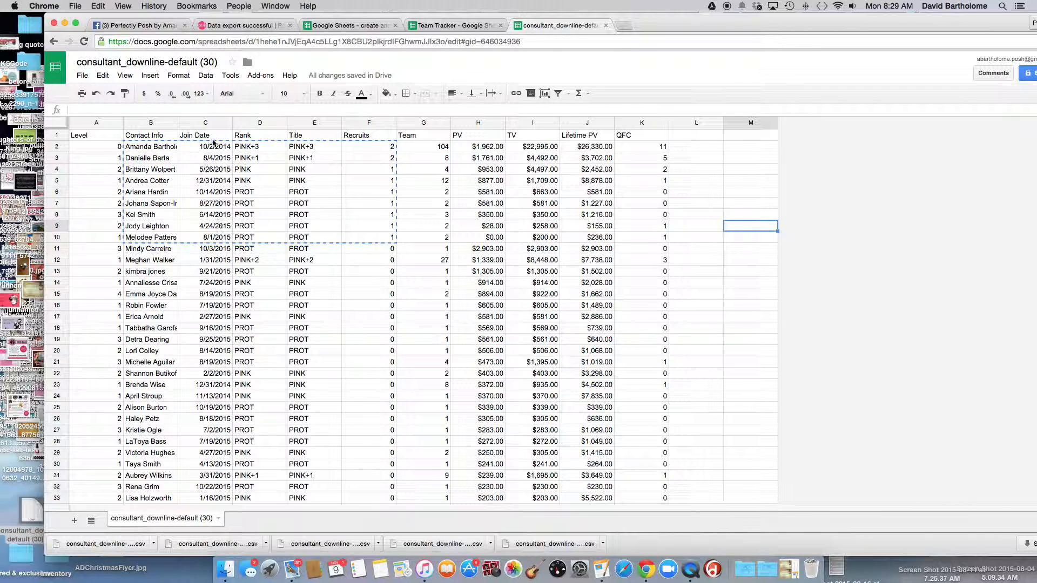
pyautogui.click(210, 121)
pyautogui.click(227, 123)
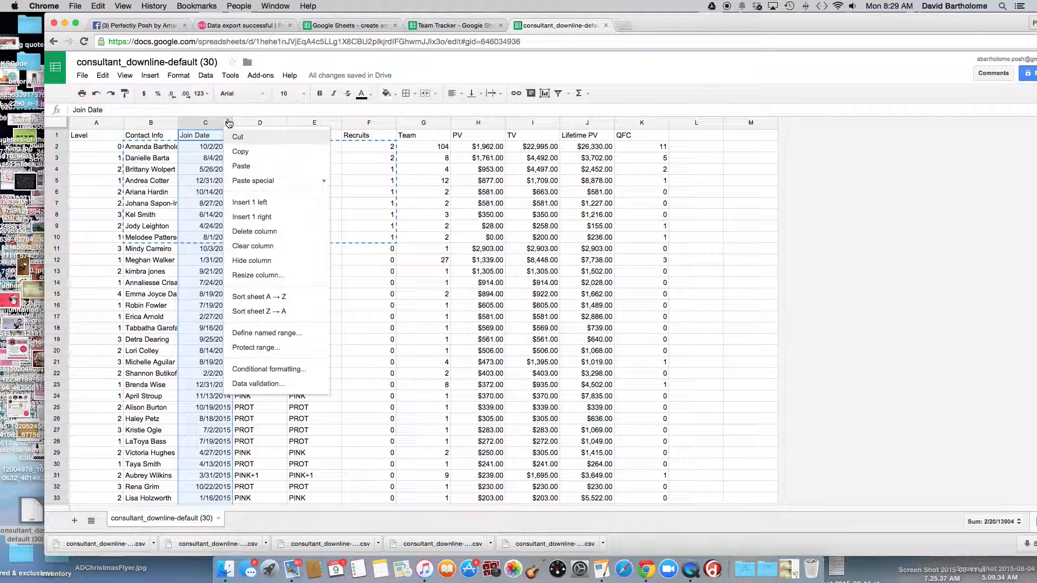
pyautogui.click(240, 312)
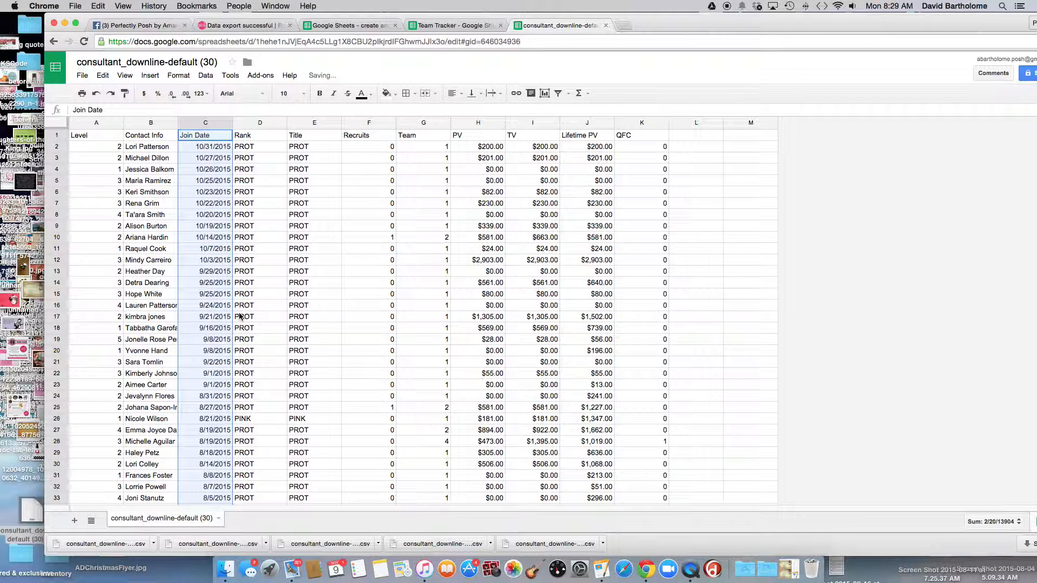
# Copy the October joiners in B2:J12 of the downline report into the Team Tracker's October sheet starting at A87
pyautogui.click(146, 148)
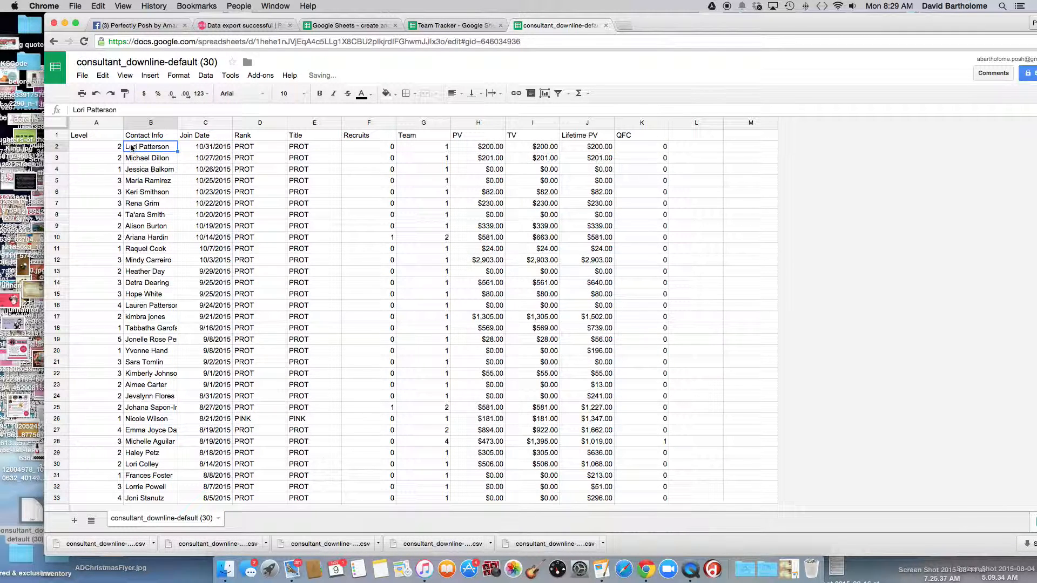
pyautogui.moveTo(205, 145); pyautogui.dragTo(214, 251)
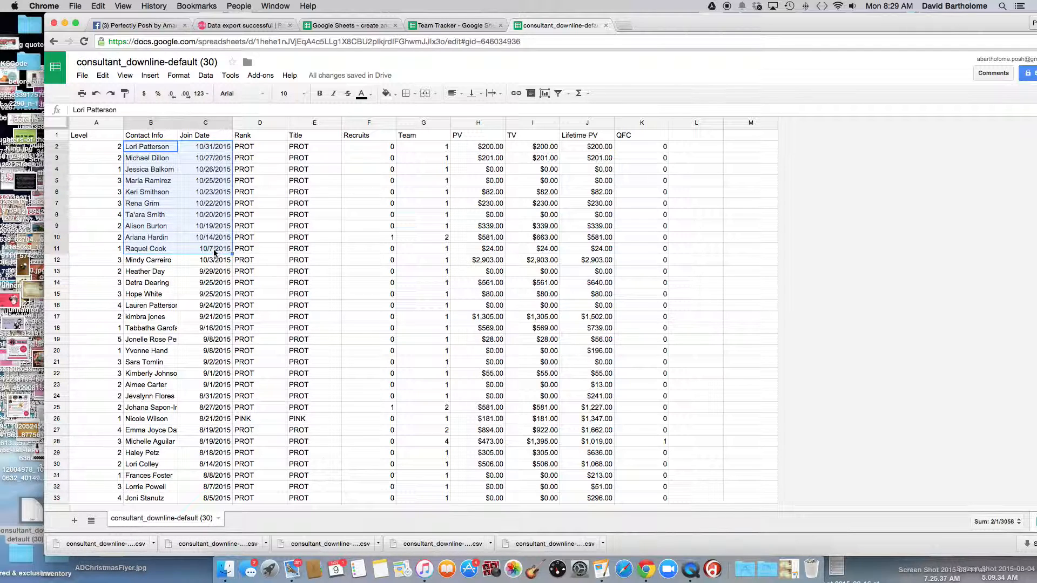
pyautogui.moveTo(147, 147); pyautogui.dragTo(576, 265)
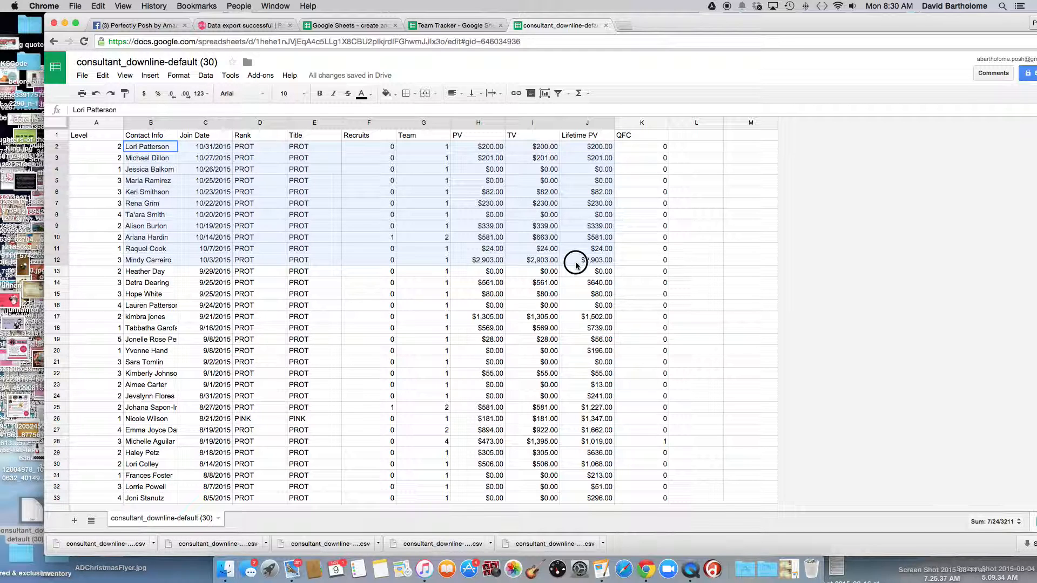
pyautogui.moveTo(577, 265); pyautogui.dragTo(577, 264)
pyautogui.click(98, 6)
pyautogui.click(111, 55)
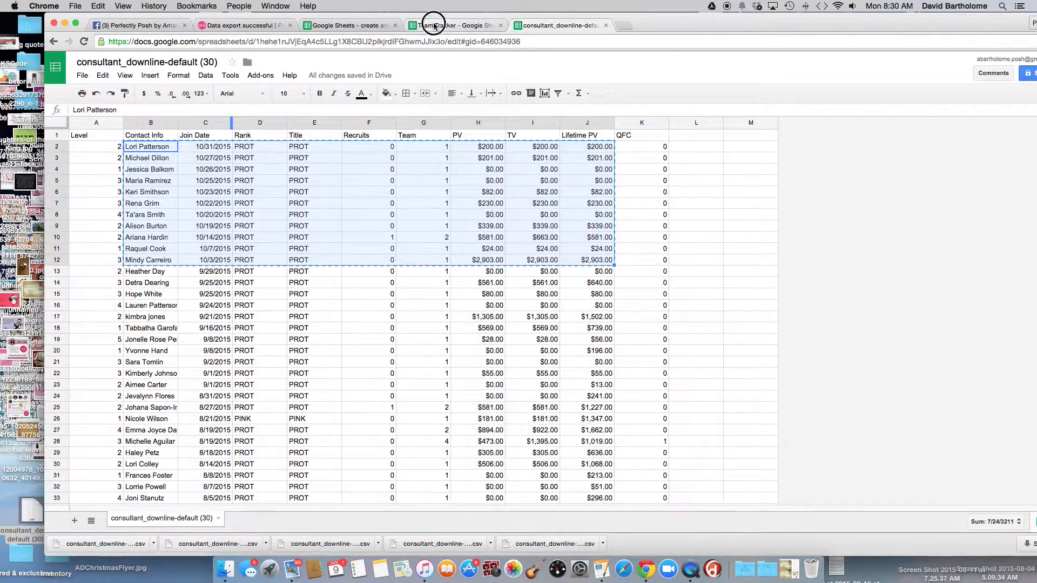
pyautogui.click(434, 25)
pyautogui.scroll(-5, 378, 243)
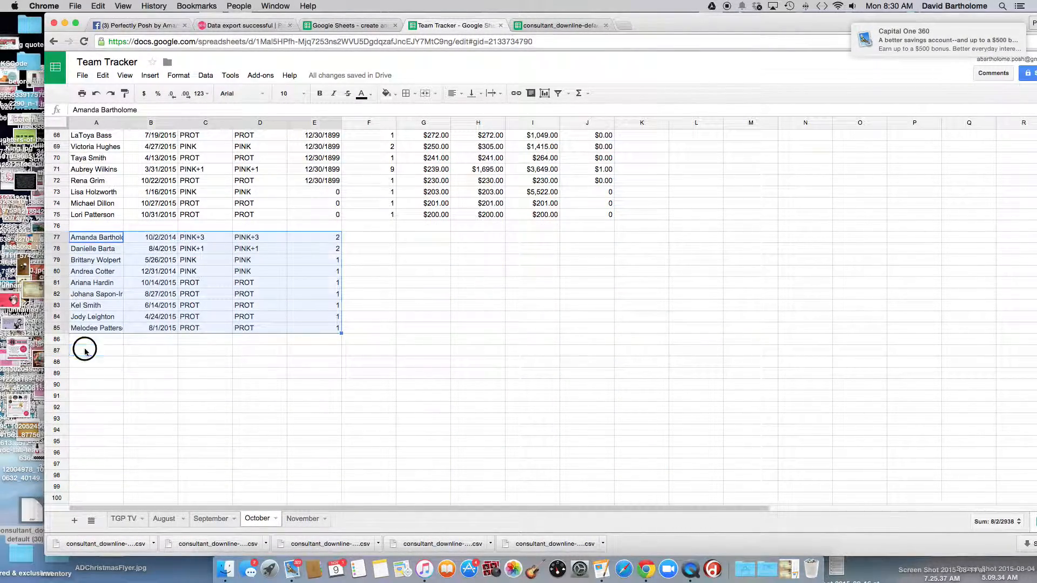
pyautogui.rightClick(85, 352)
pyautogui.click(103, 181)
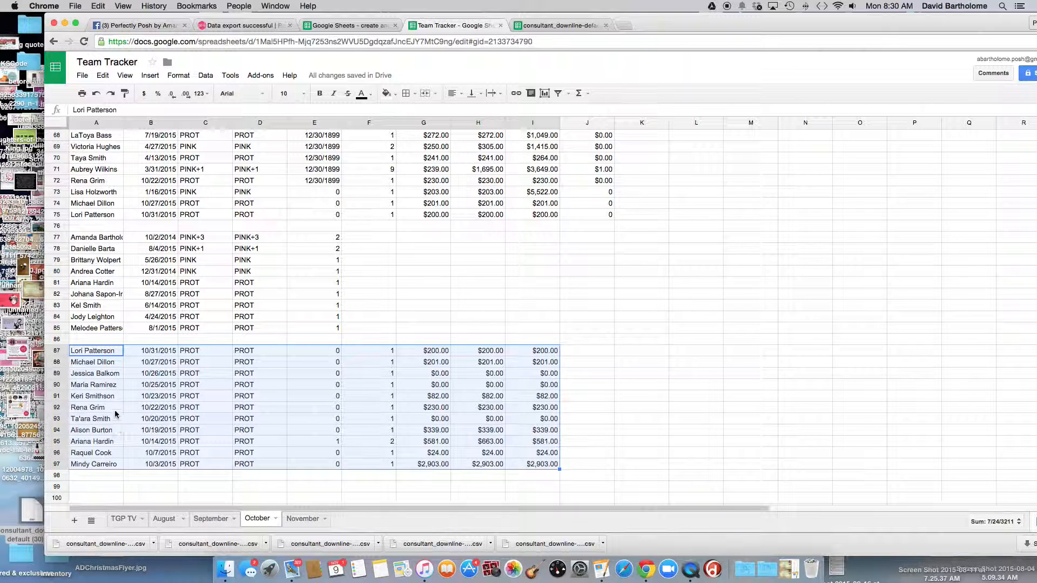
# Review the pasted new-consultant rows, the award entries and the daily totals on the Team Tracker's October sheet
pyautogui.click(448, 421)
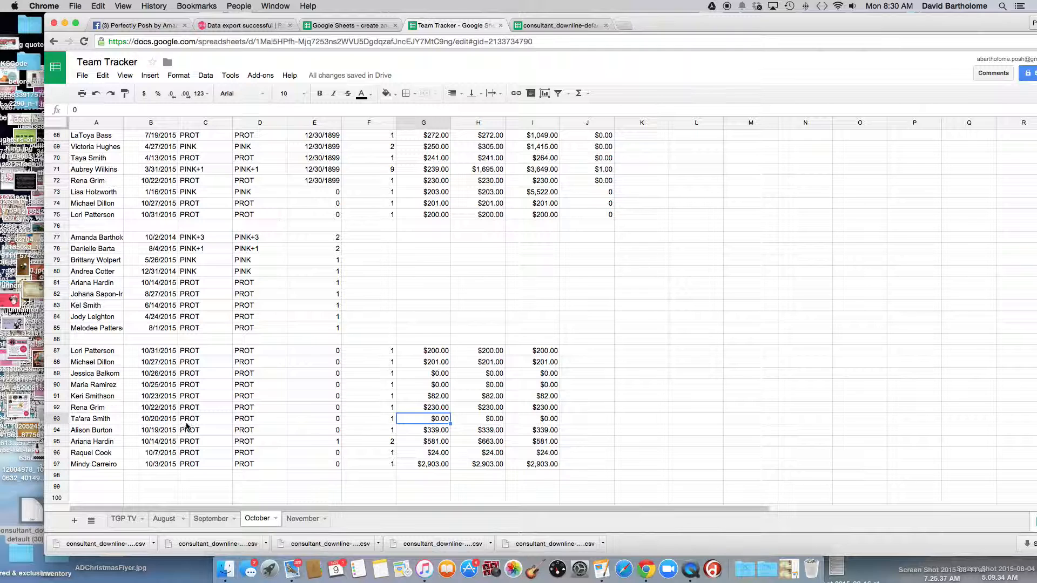
pyautogui.click(76, 365)
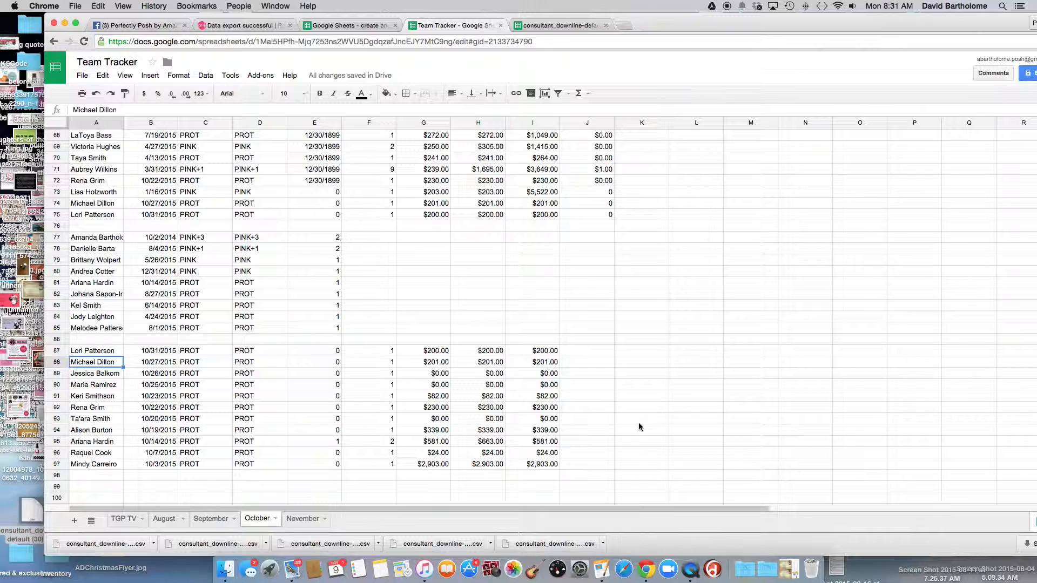
pyautogui.scroll(10, 639, 426)
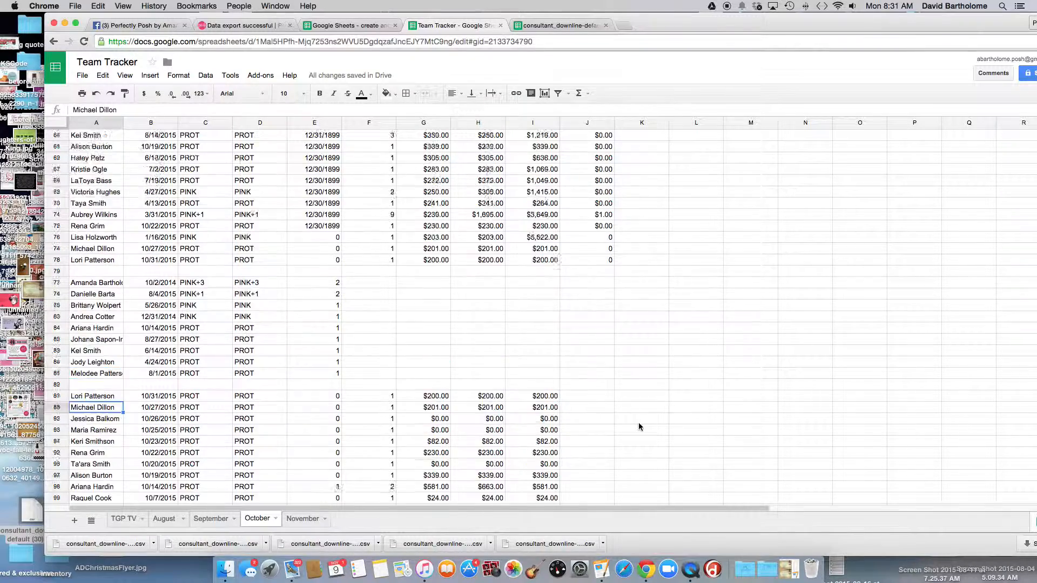
pyautogui.scroll(1, 639, 427)
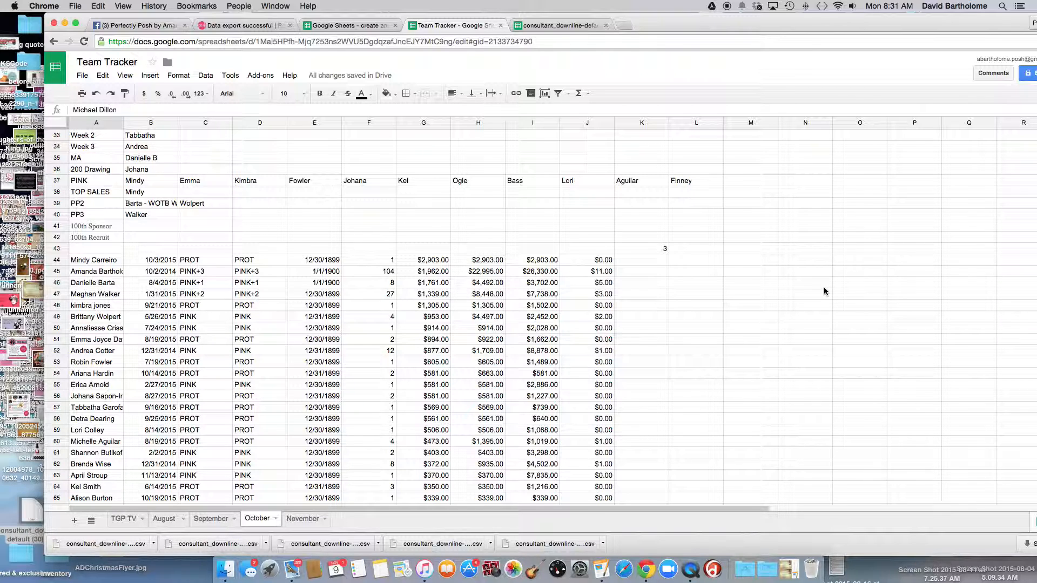
pyautogui.scroll(10, 824, 291)
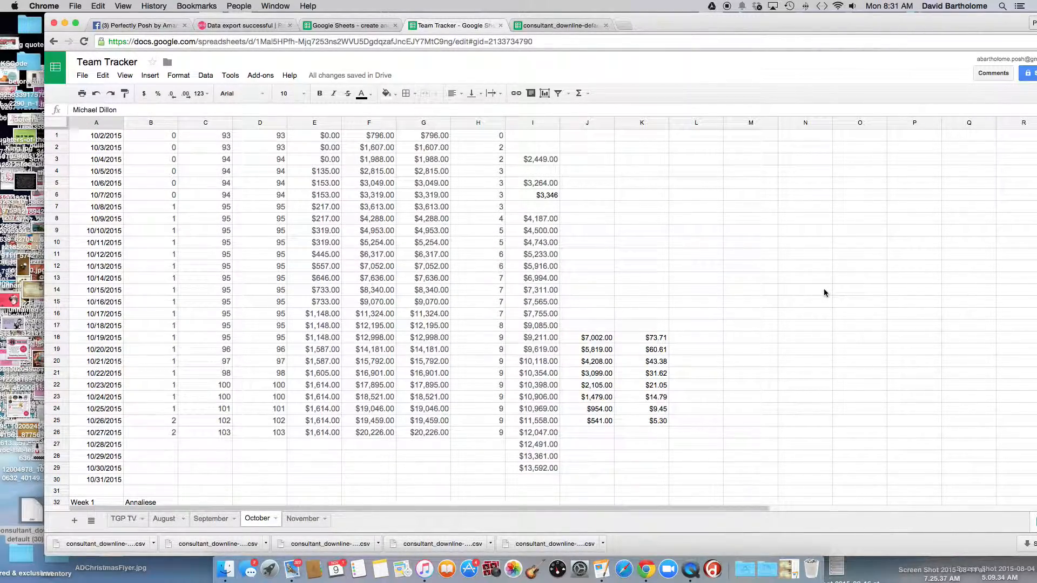
pyautogui.scroll(-20, 825, 292)
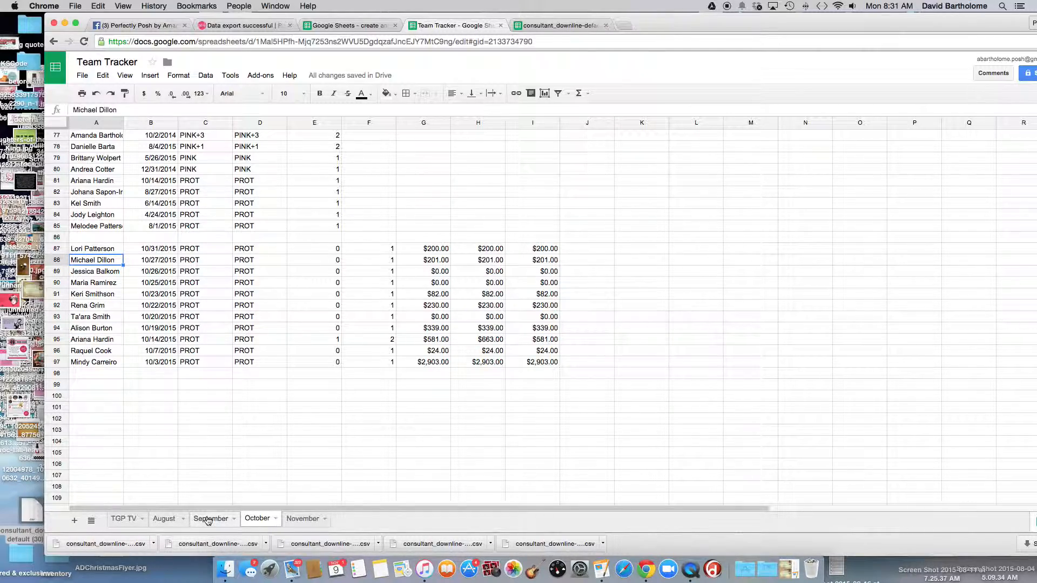
pyautogui.scroll(15, 241, 463)
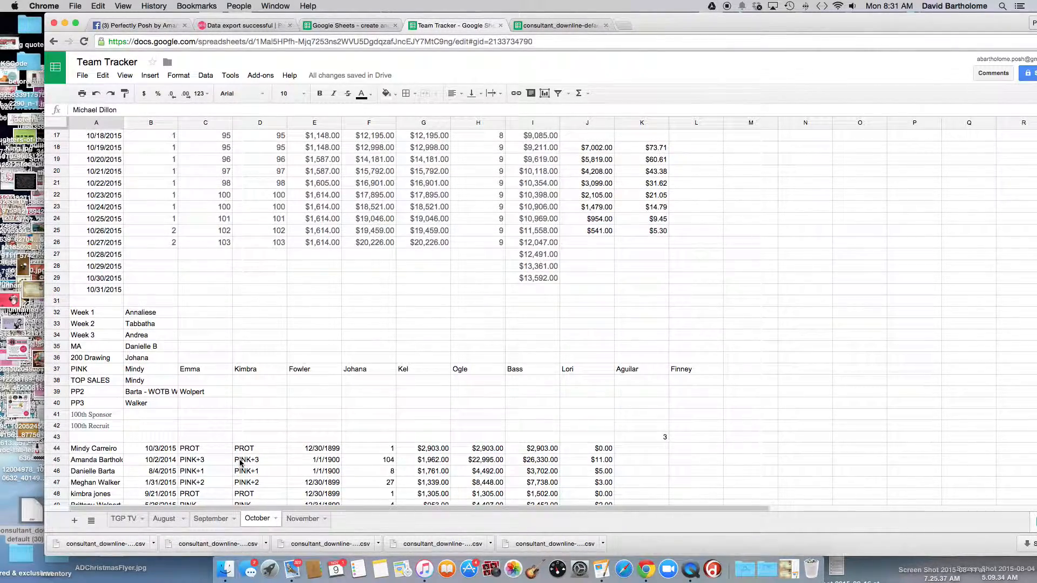
pyautogui.scroll(4, 241, 463)
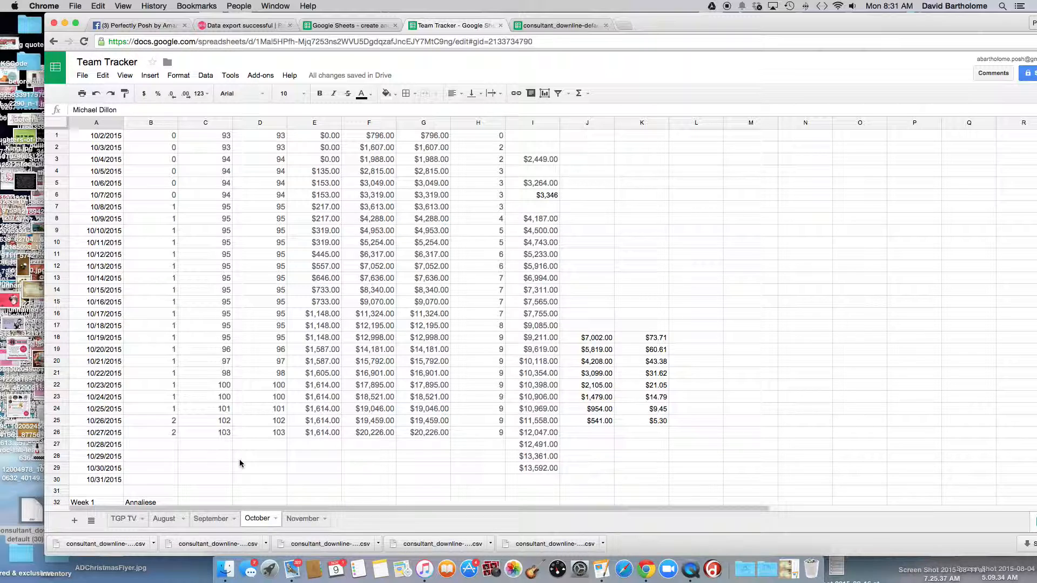